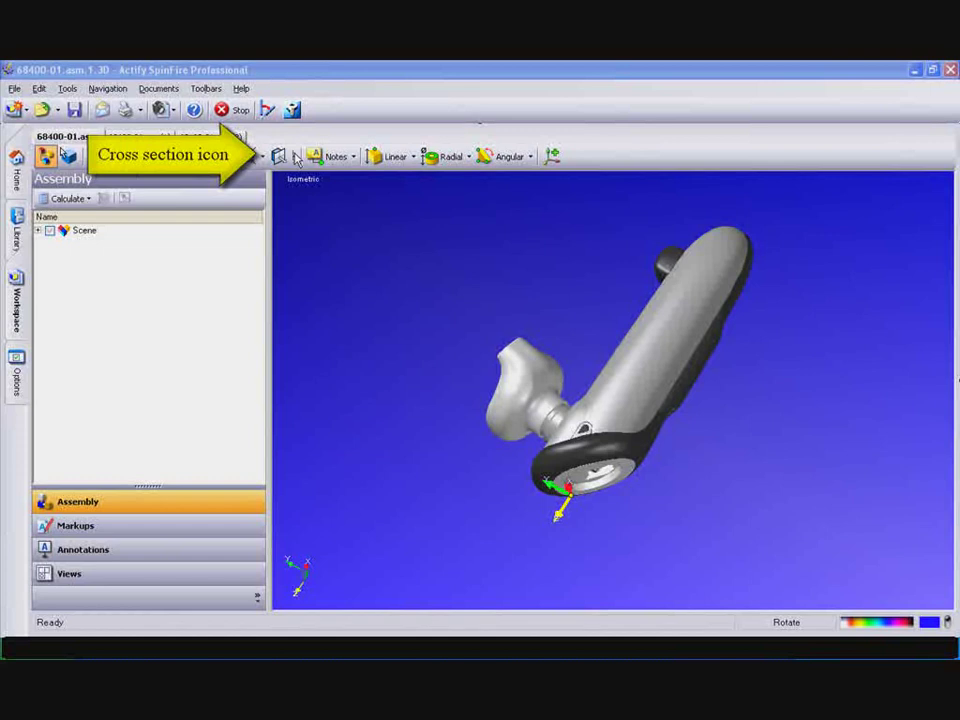
# - Cut the device with a YZ-plane section and orbit to inspect the exposed interior
pyautogui.click(296, 158)
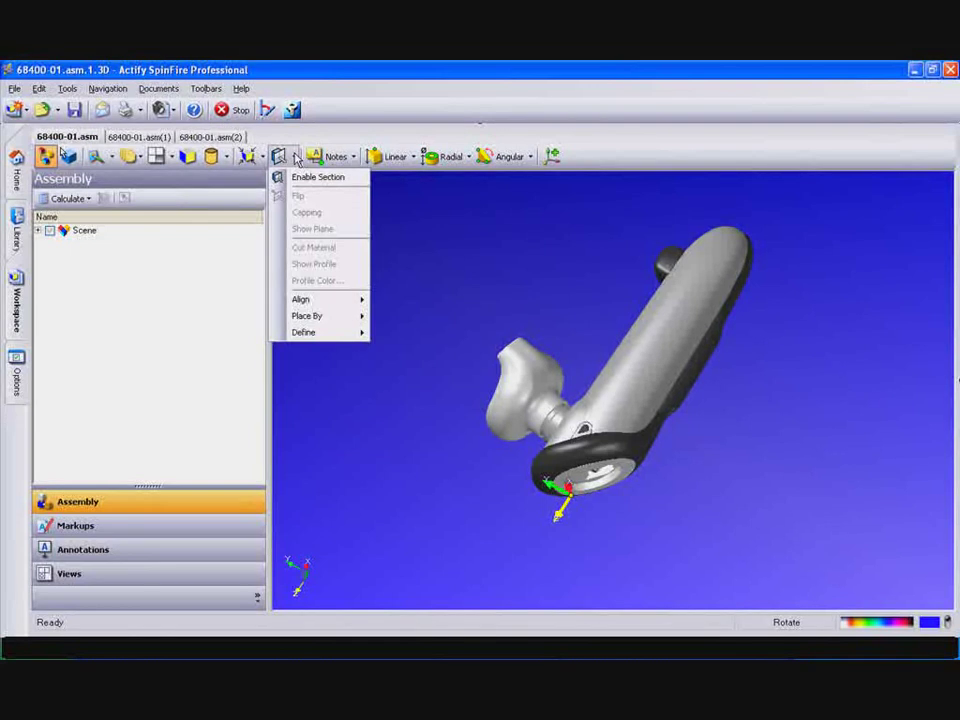
pyautogui.moveTo(335, 300)
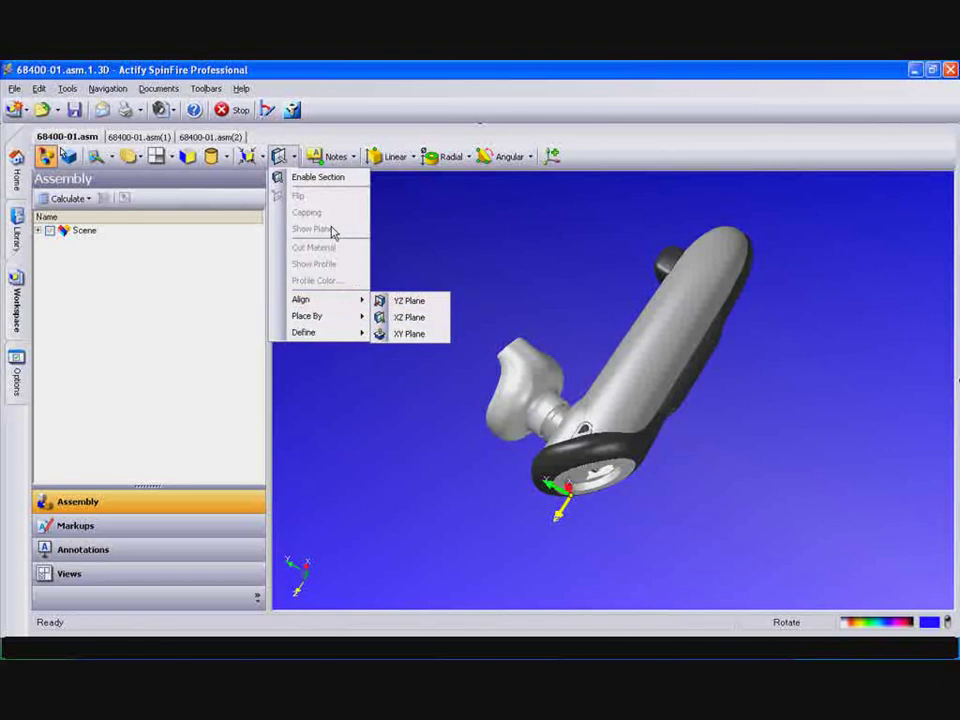
pyautogui.click(318, 177)
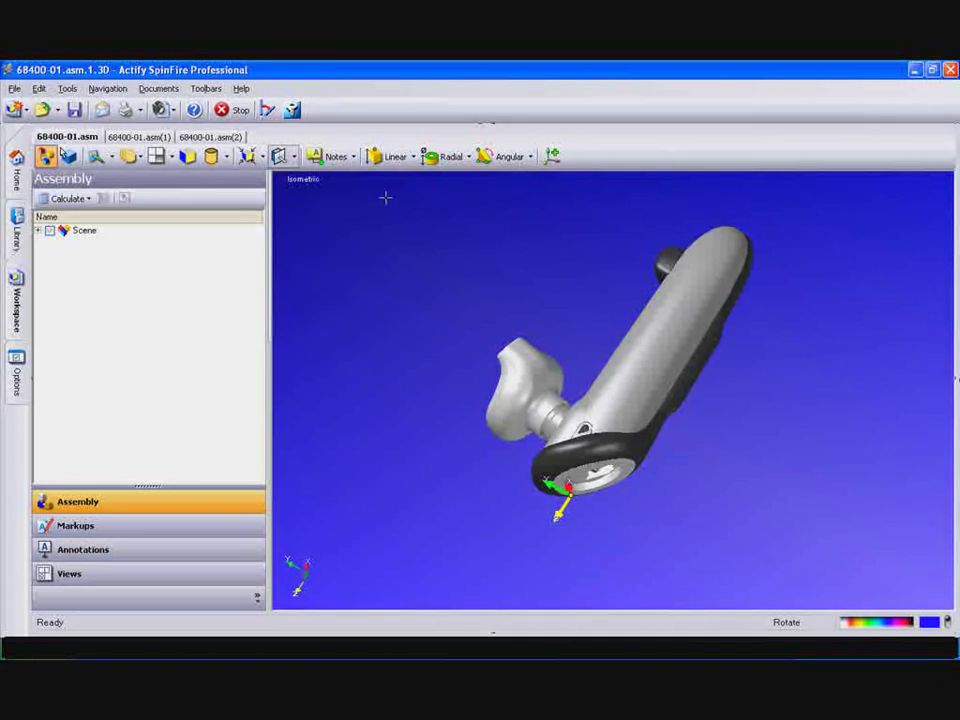
pyautogui.click(281, 157)
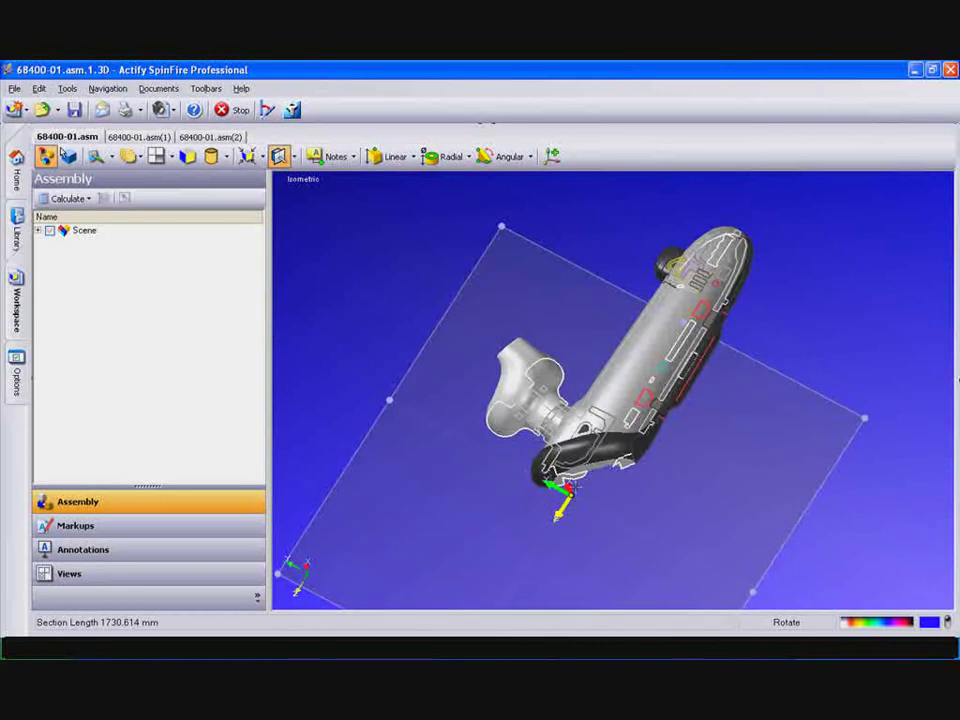
pyautogui.moveTo(700, 448); pyautogui.dragTo(613, 453)
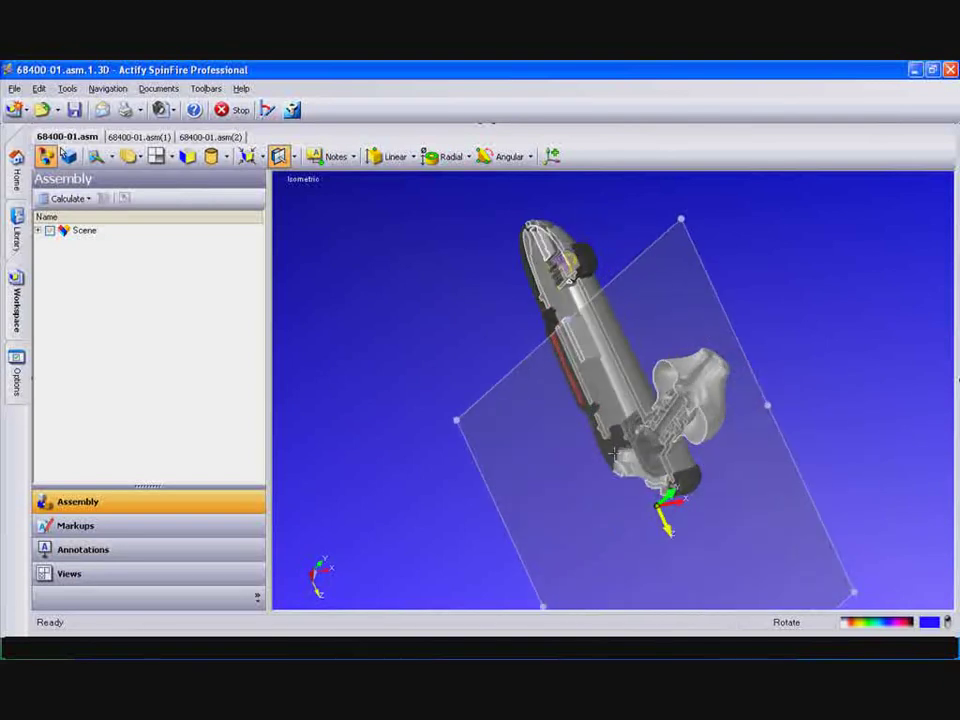
# - Replace the cut with an XY-plane section placed at a picked point on the body
pyautogui.click(279, 156)
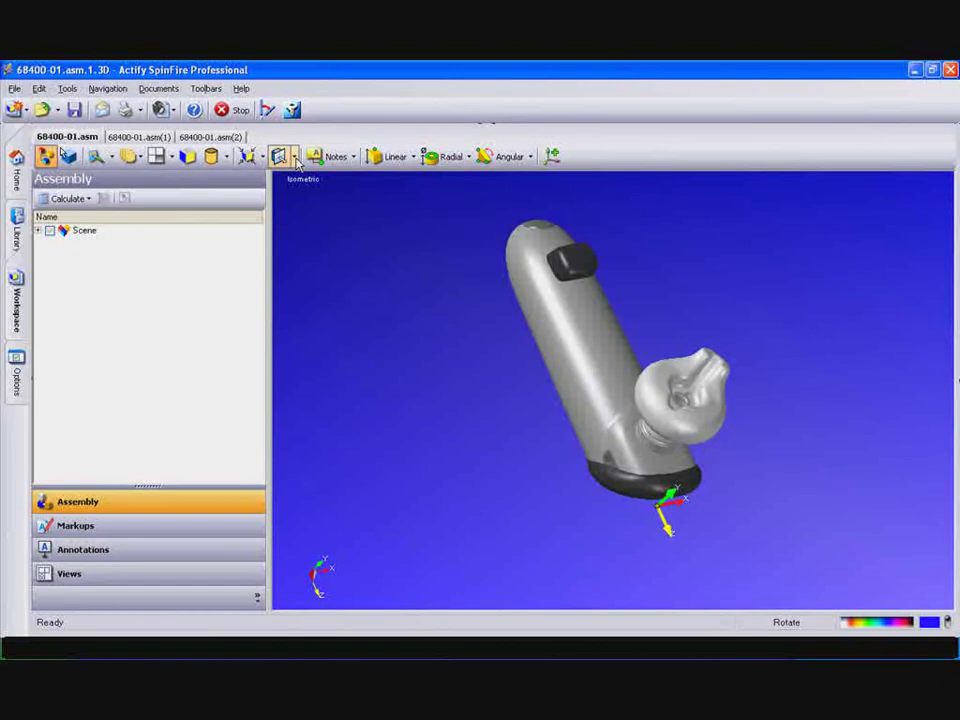
pyautogui.click(295, 157)
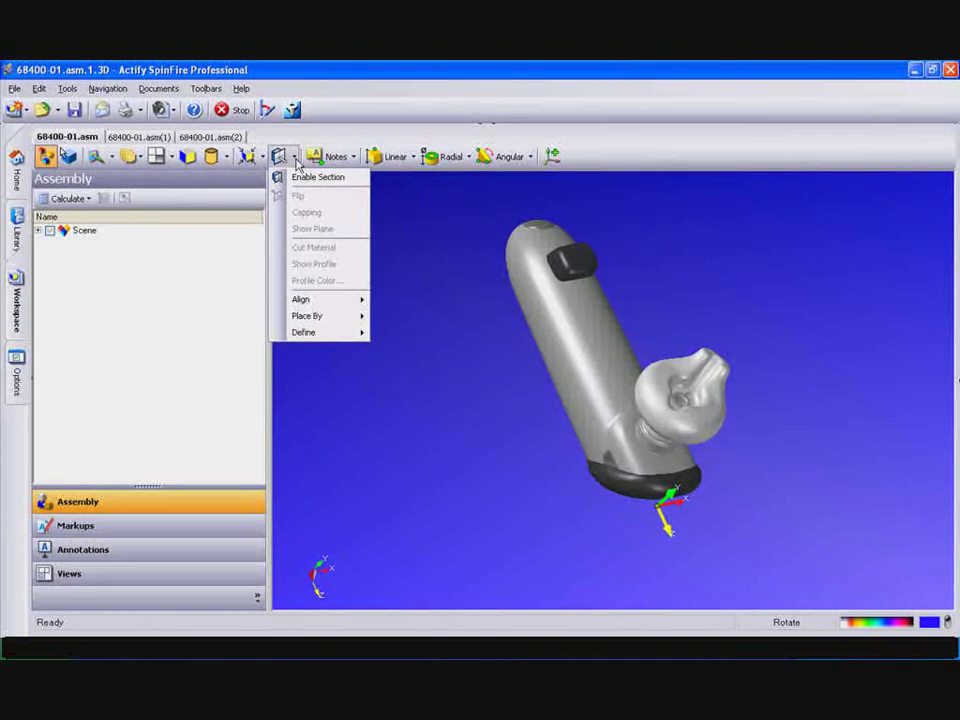
pyautogui.moveTo(318, 300)
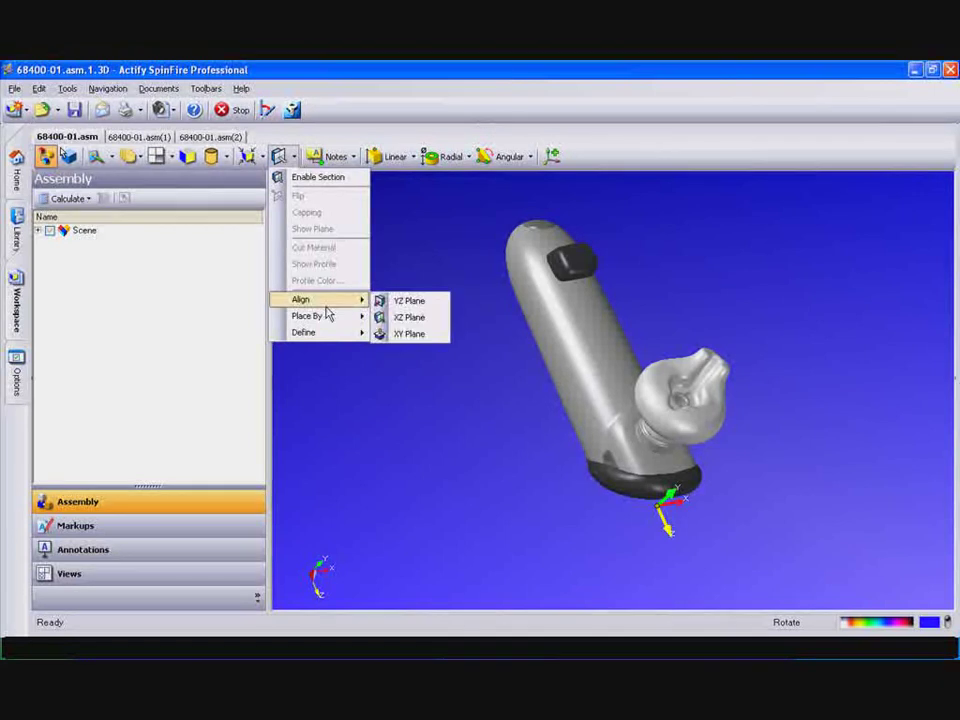
pyautogui.click(402, 334)
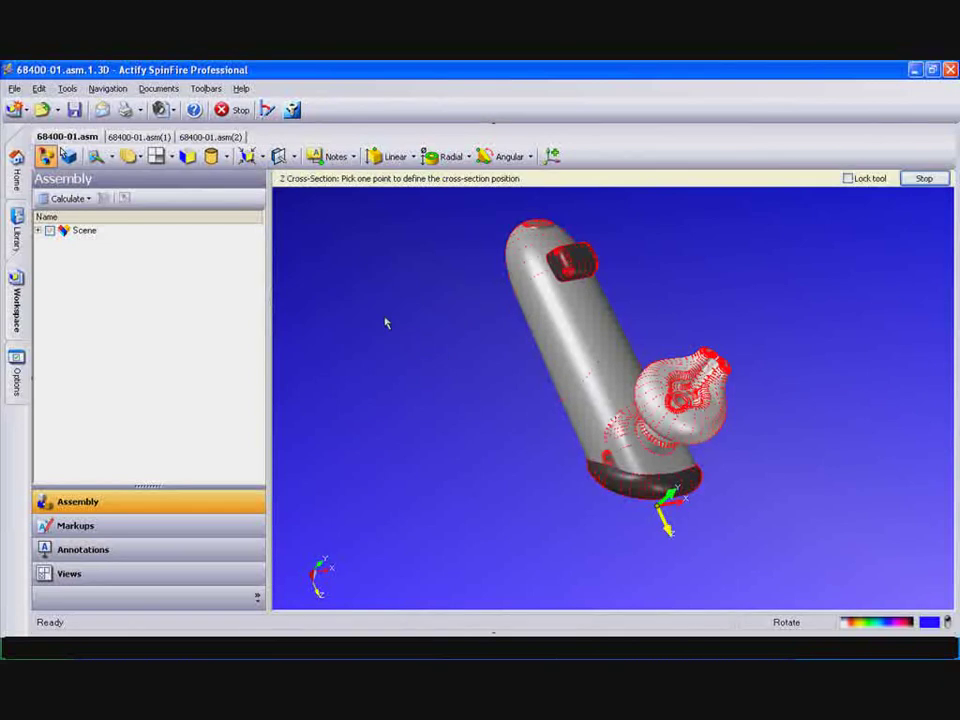
pyautogui.click(566, 396)
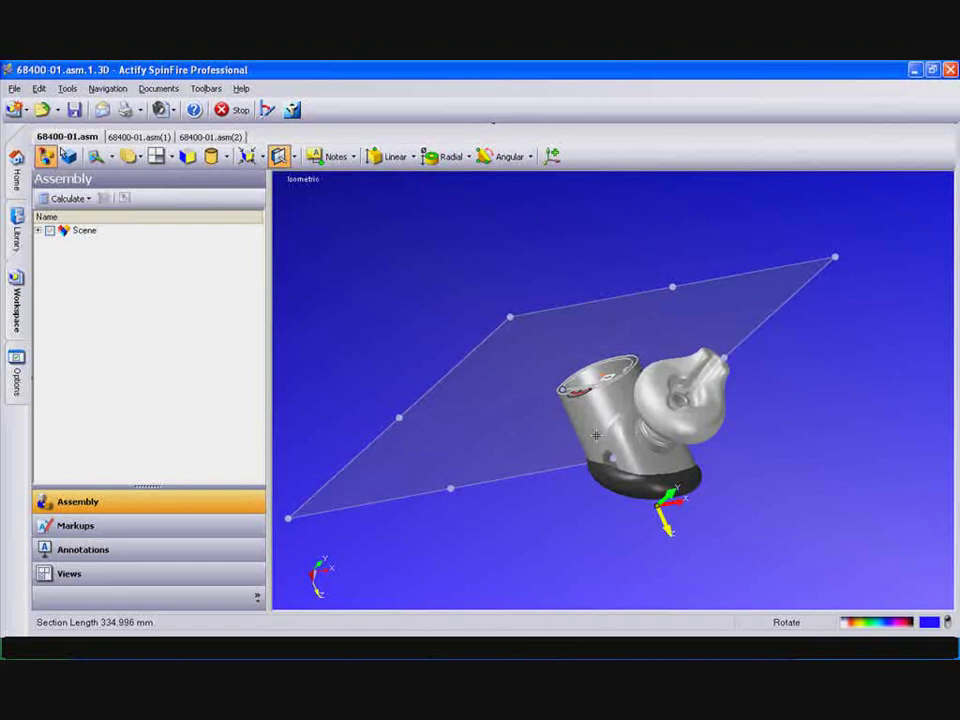
# - Flip the section to show the other half of the device
pyautogui.moveTo(567, 396)
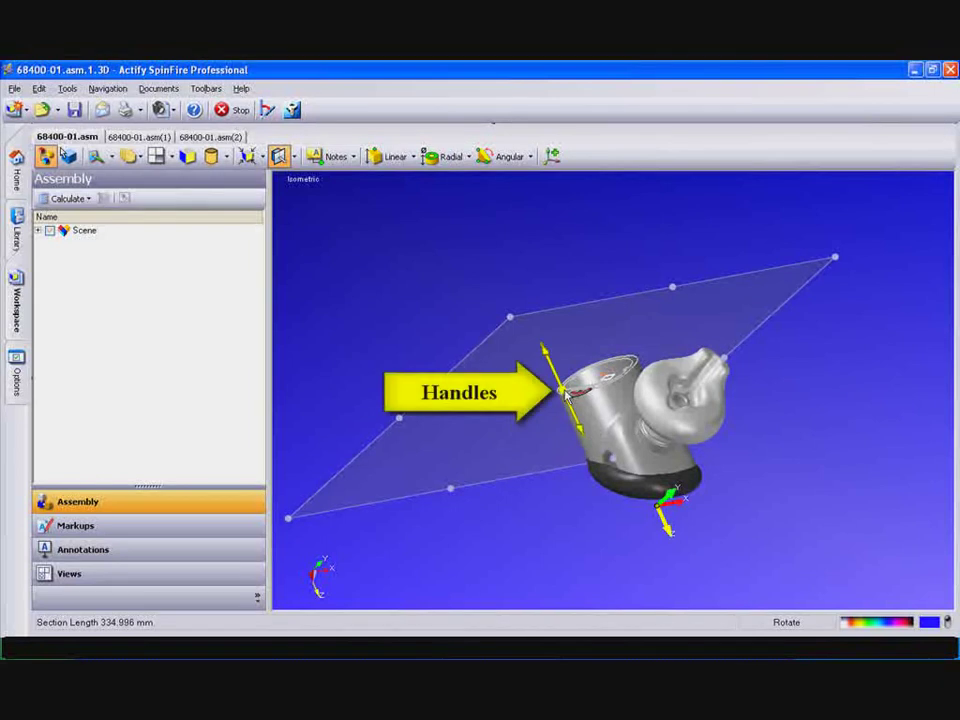
pyautogui.rightClick(567, 396)
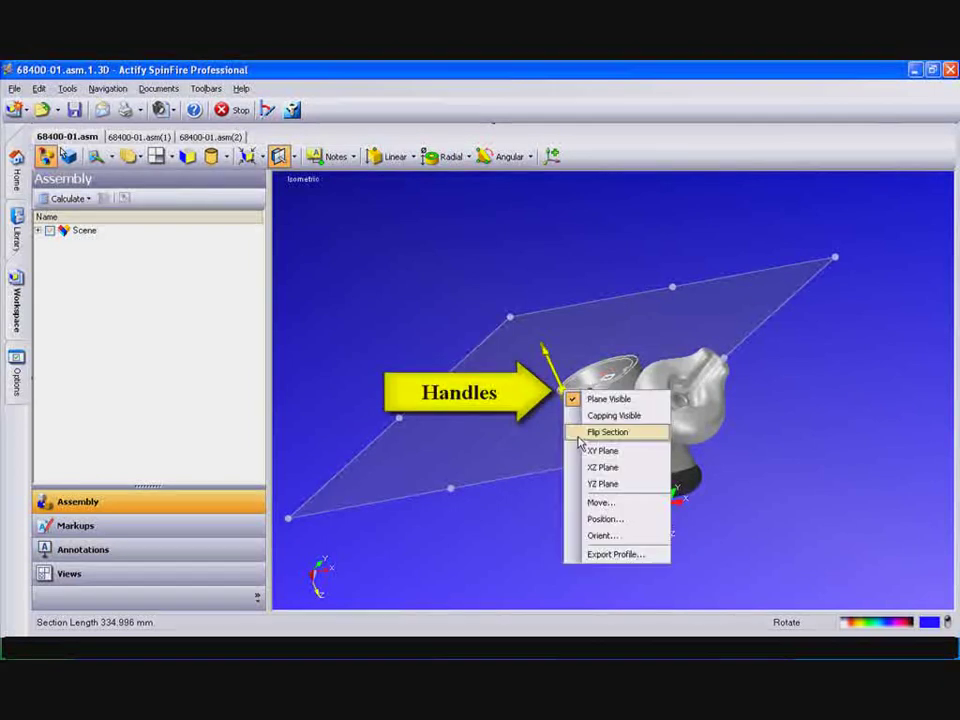
pyautogui.click(578, 432)
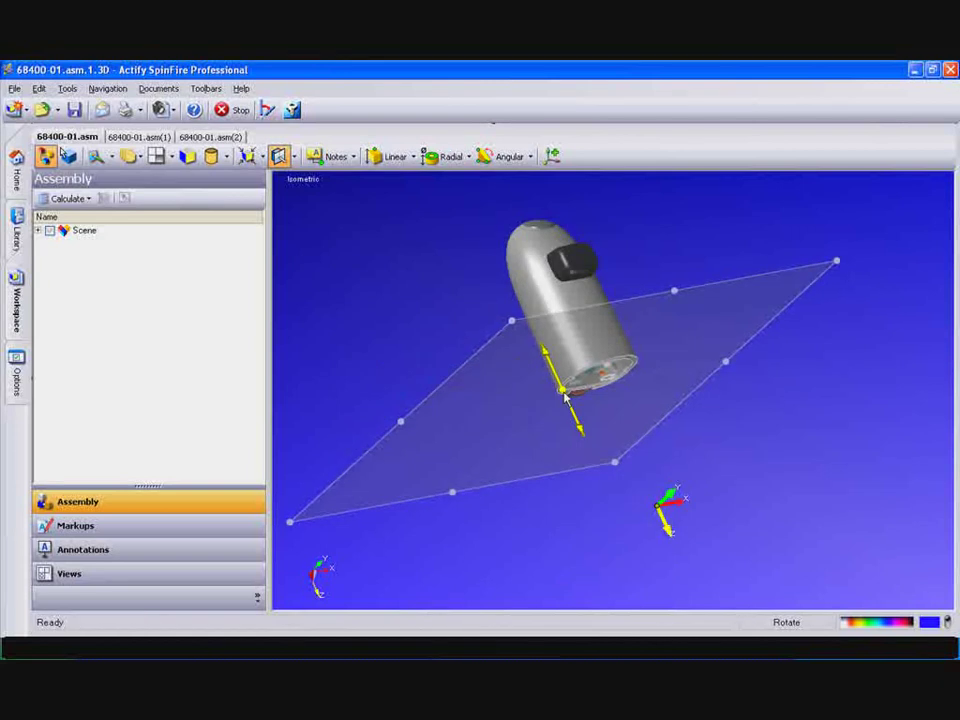
# - Slide and tilt the section plane into an angled cut of 605.246 mm section length
pyautogui.moveTo(565, 397)
pyautogui.mouseDown()
pyautogui.moveTo(555, 348)
pyautogui.moveTo(556, 386)
pyautogui.mouseUp()
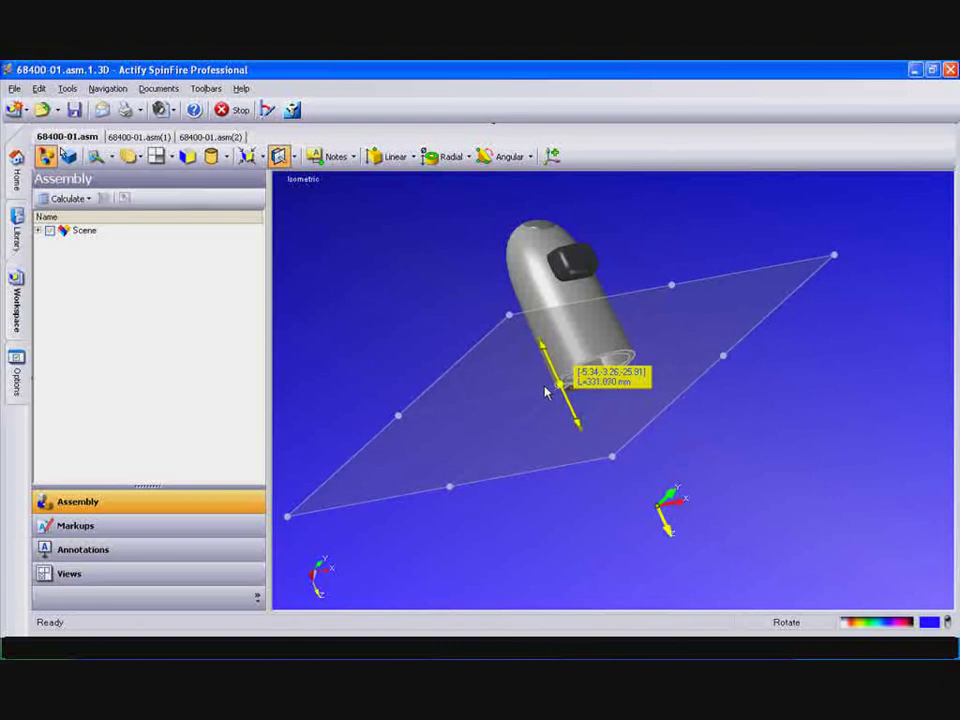
pyautogui.moveTo(546, 392); pyautogui.dragTo(568, 463)
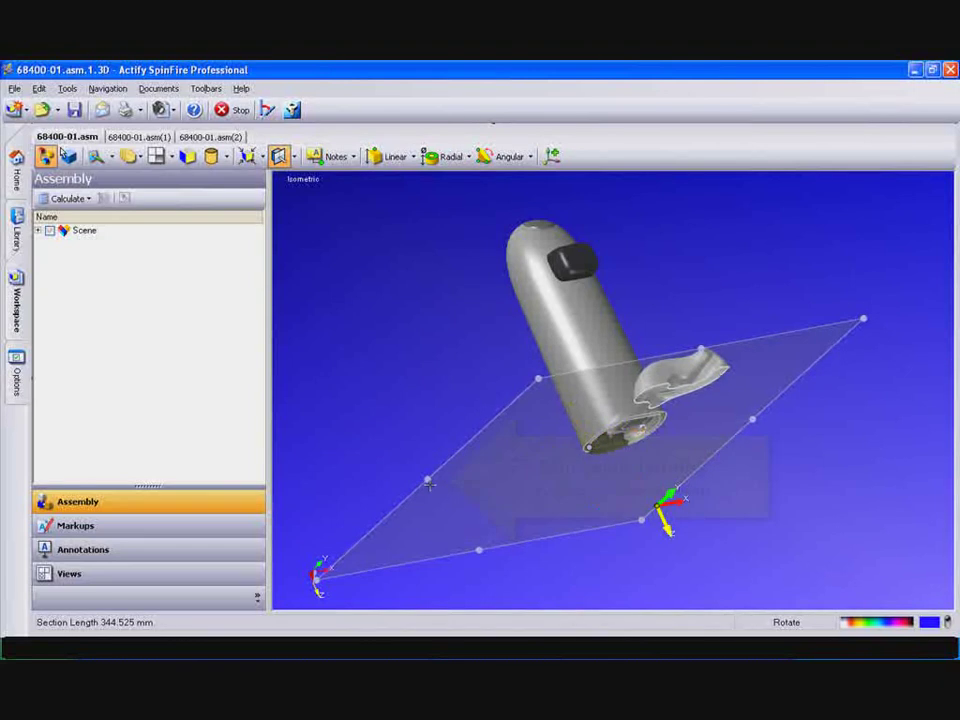
pyautogui.moveTo(428, 483); pyautogui.dragTo(438, 312)
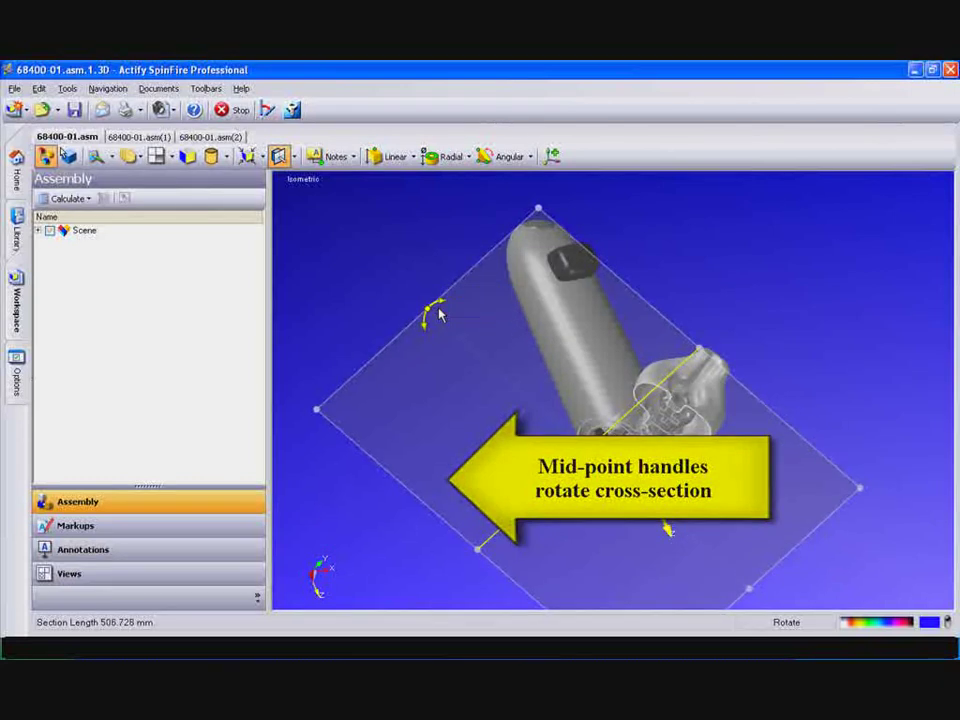
pyautogui.moveTo(608, 432)
pyautogui.mouseDown()
pyautogui.moveTo(585, 420)
pyautogui.moveTo(596, 402)
pyautogui.moveTo(595, 427)
pyautogui.mouseUp()
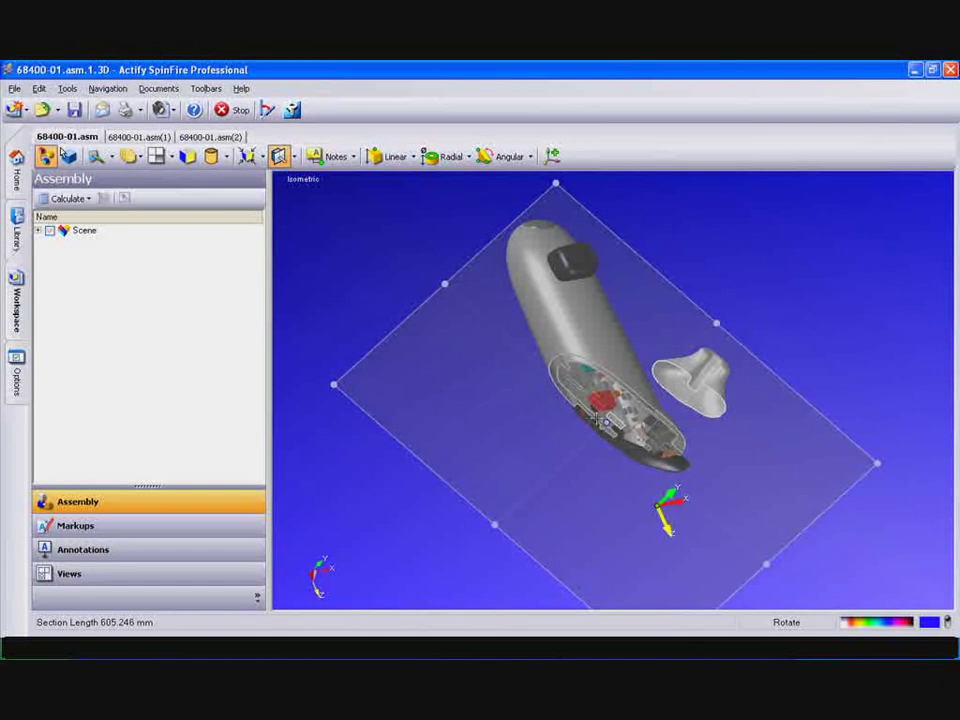
# - Recreate the section from points picked on the device body and orbit to view the cutaway
pyautogui.click(280, 156)
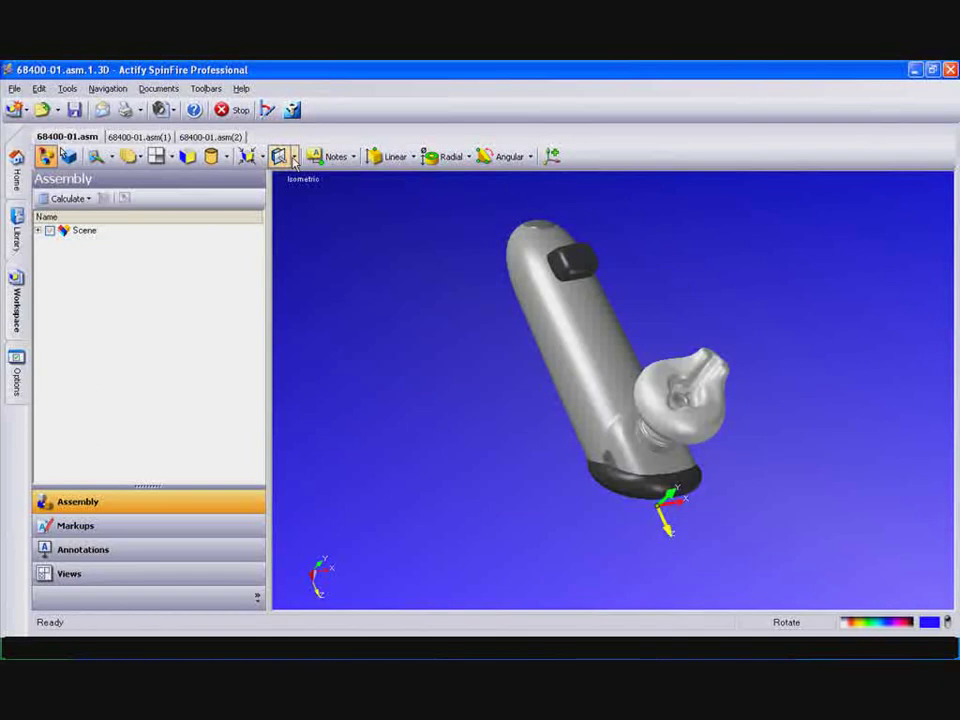
pyautogui.click(295, 157)
pyautogui.moveTo(314, 317)
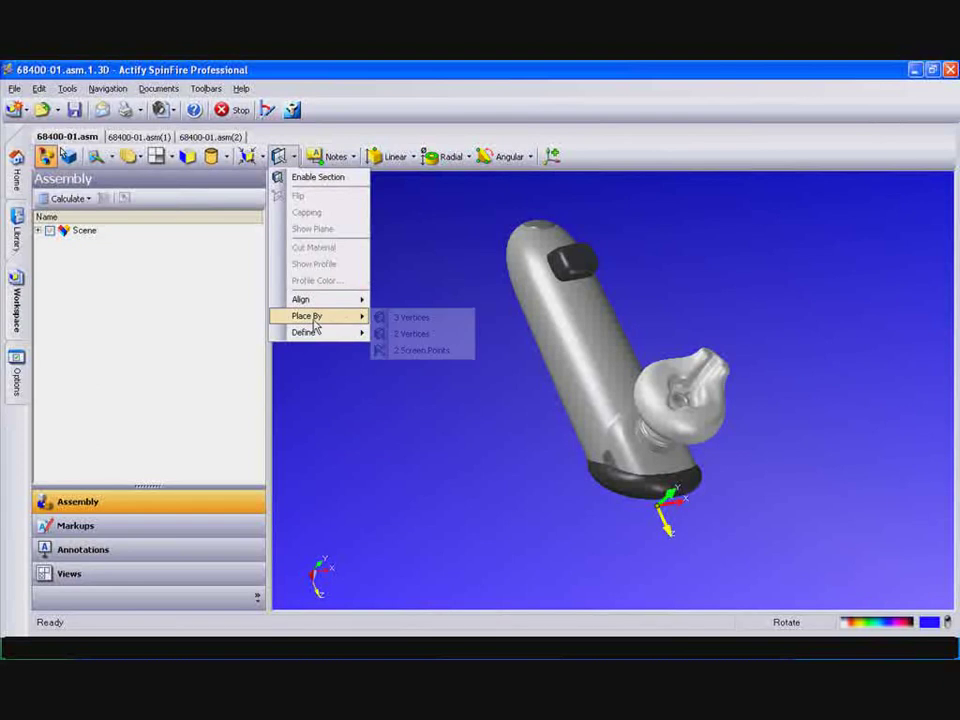
pyautogui.click(410, 318)
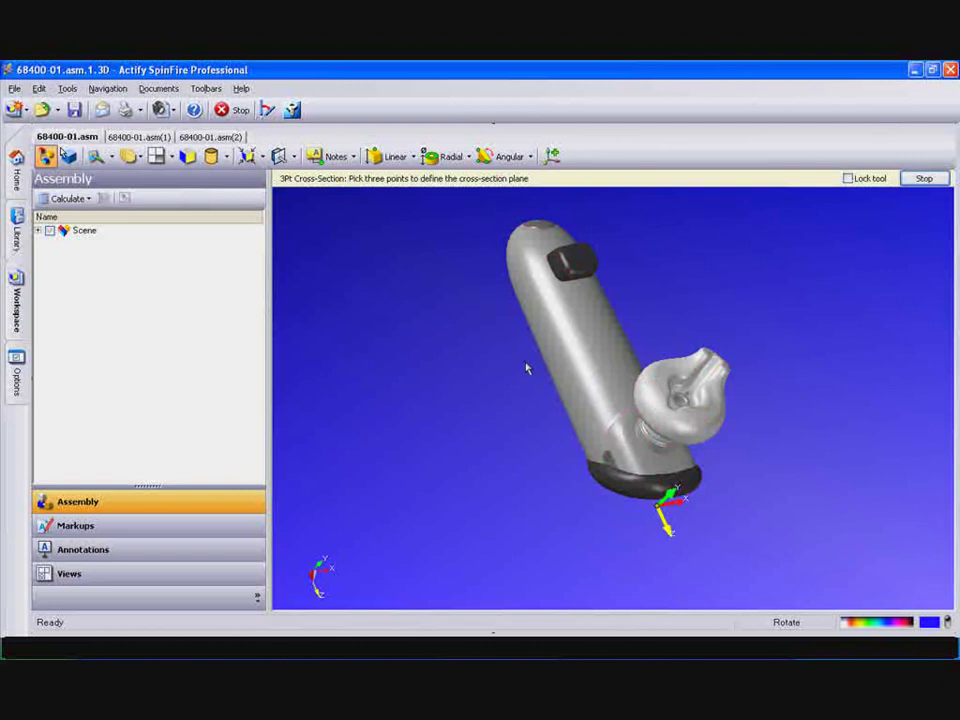
pyautogui.click(577, 389)
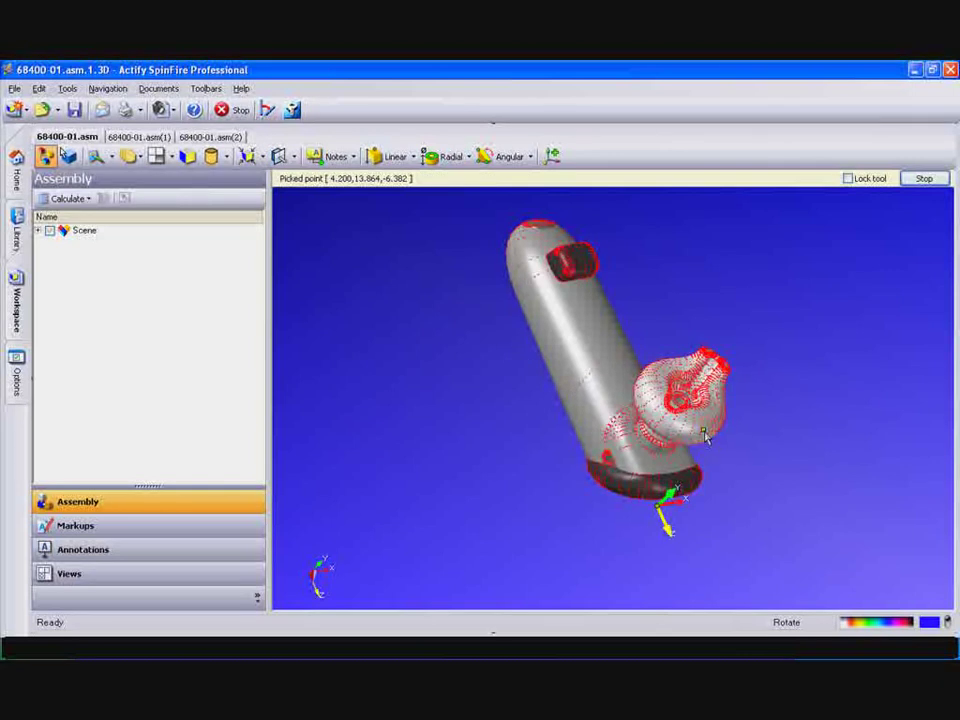
pyautogui.click(606, 446)
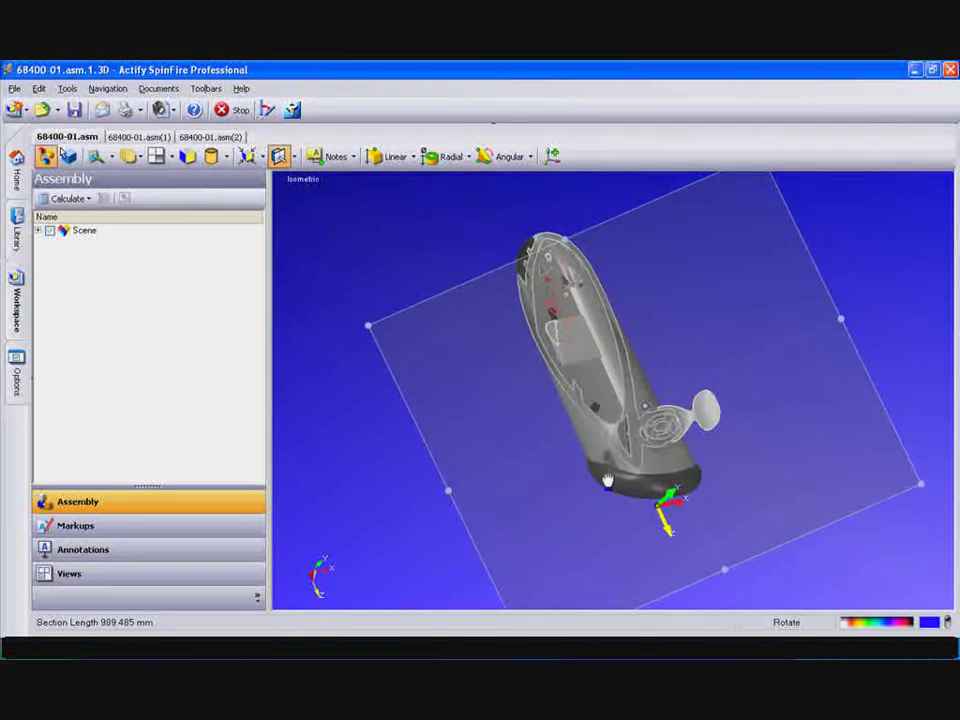
pyautogui.moveTo(606, 482); pyautogui.dragTo(548, 435)
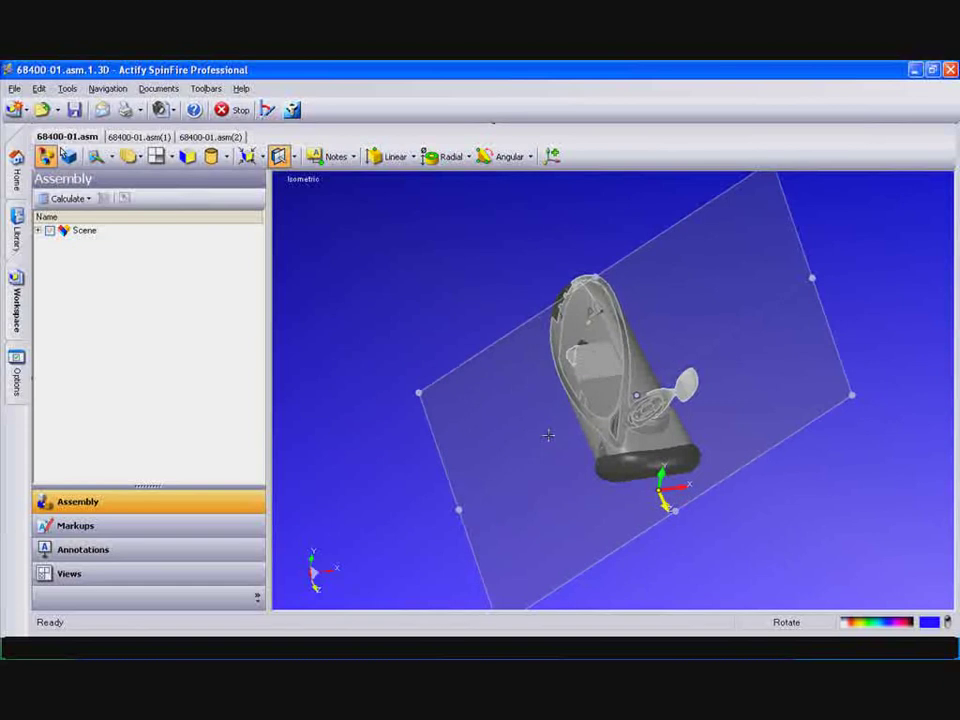
# - Create a 2 Vertices section from two model points, giving a 1113.091 mm section length
pyautogui.click(280, 157)
pyautogui.click(294, 157)
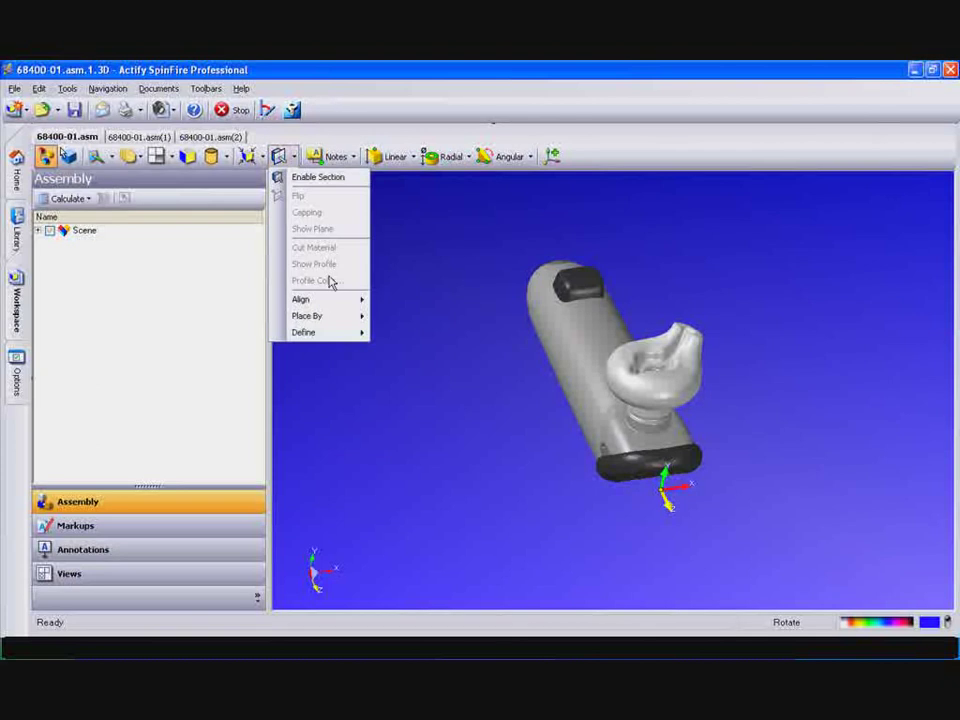
pyautogui.moveTo(331, 318)
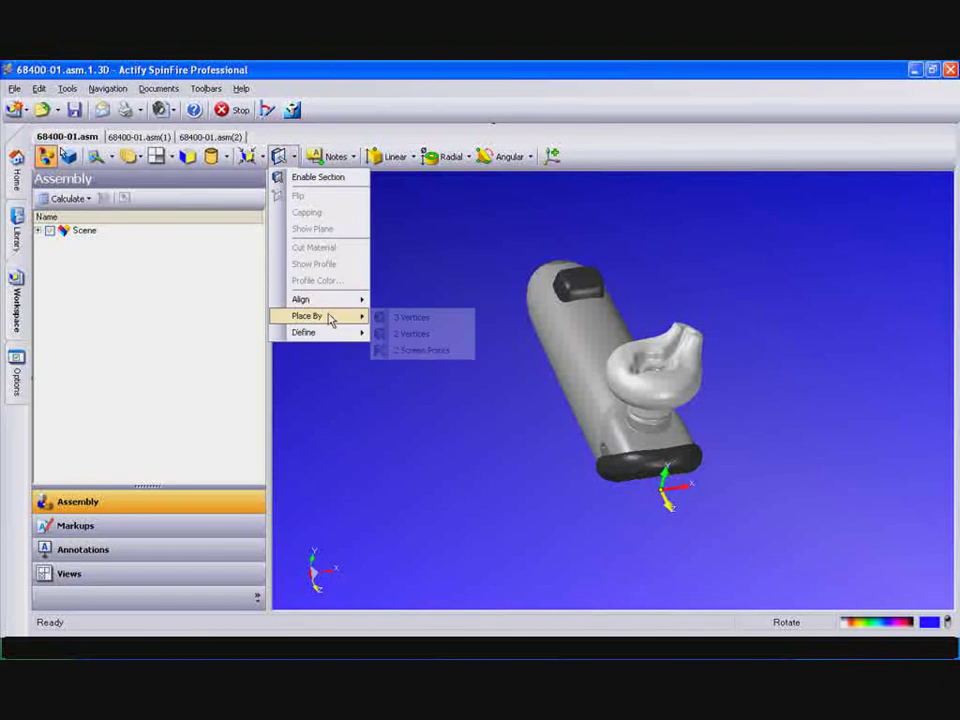
pyautogui.click(403, 335)
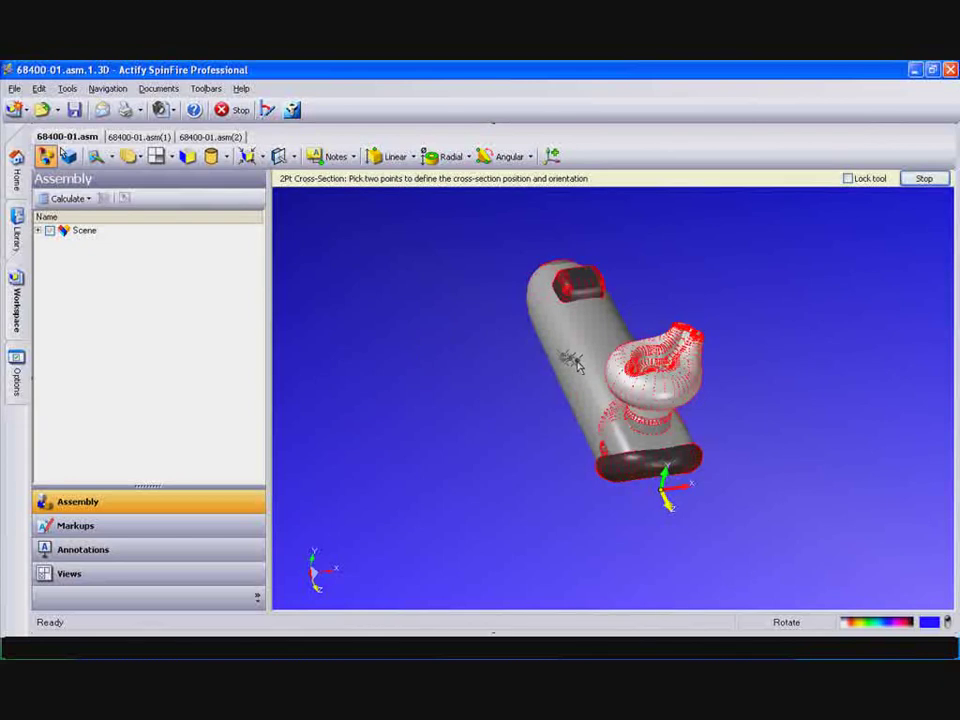
pyautogui.click(607, 418)
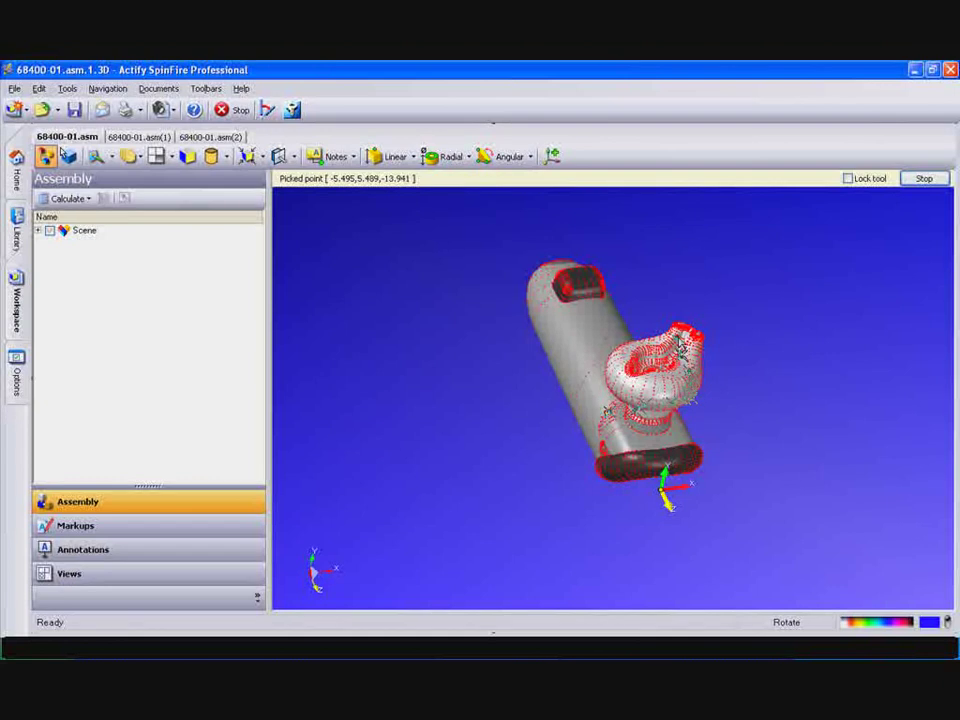
pyautogui.click(680, 344)
pyautogui.moveTo(649, 378)
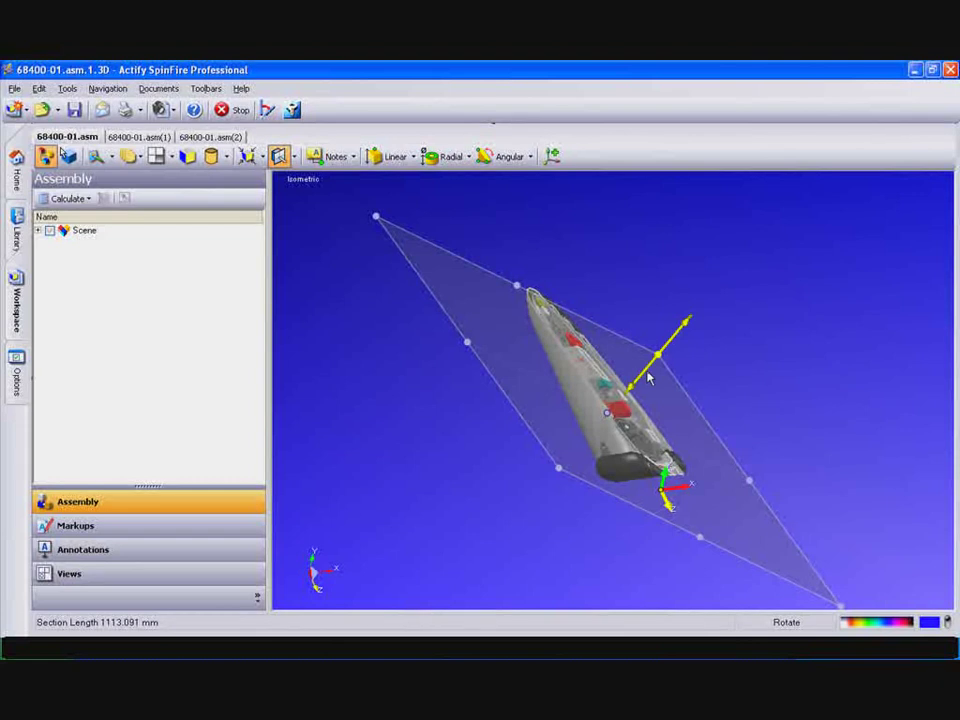
# - Define a new section from two screen points picked in empty space
pyautogui.click(287, 160)
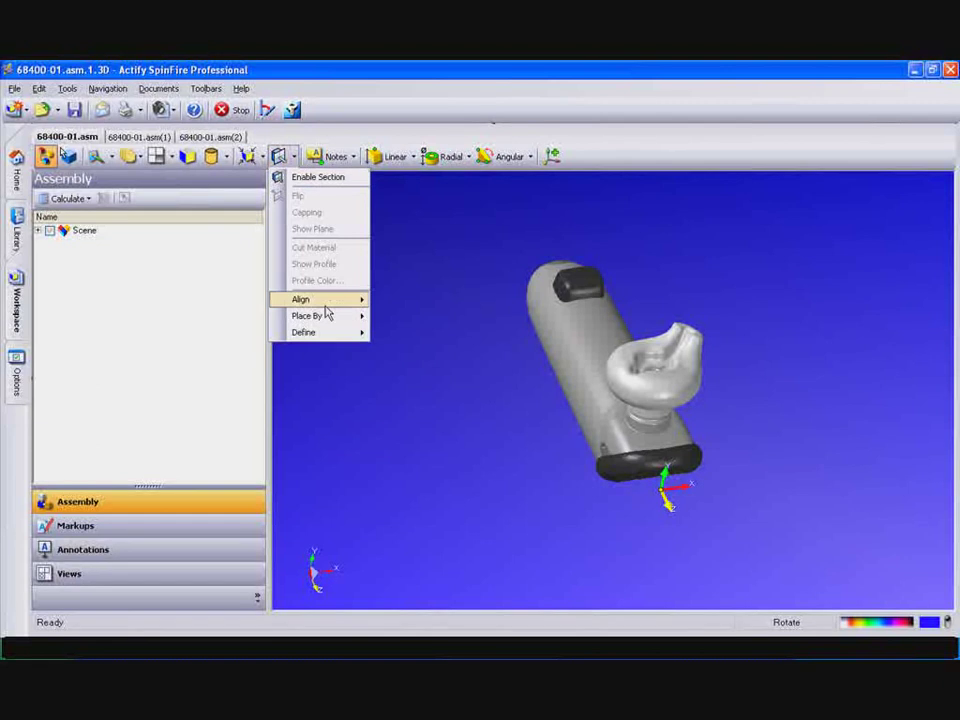
pyautogui.moveTo(320, 315)
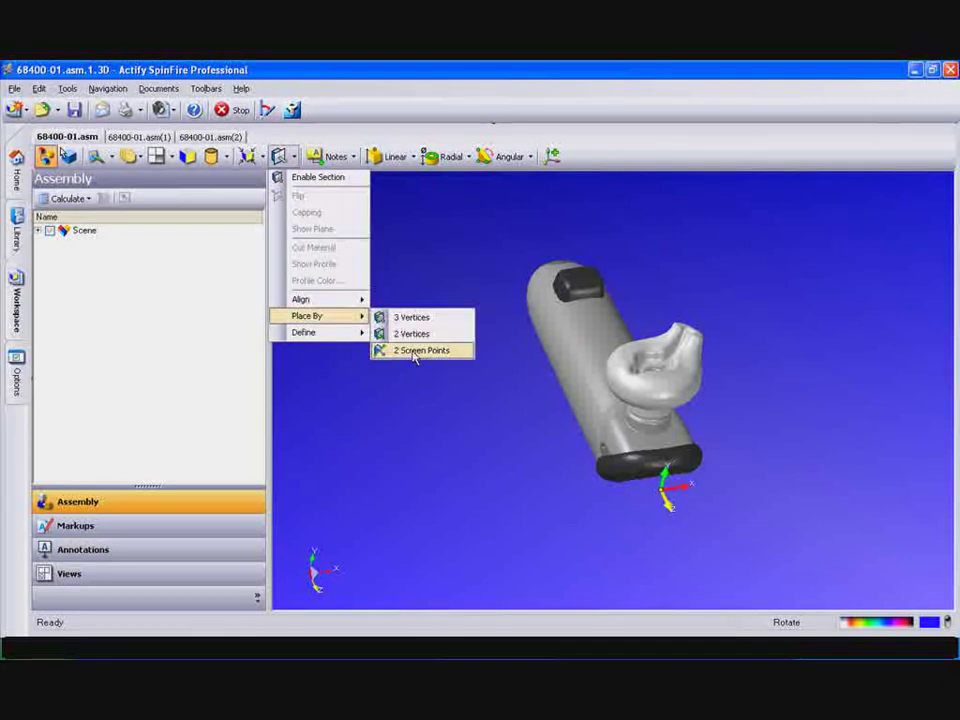
pyautogui.click(408, 350)
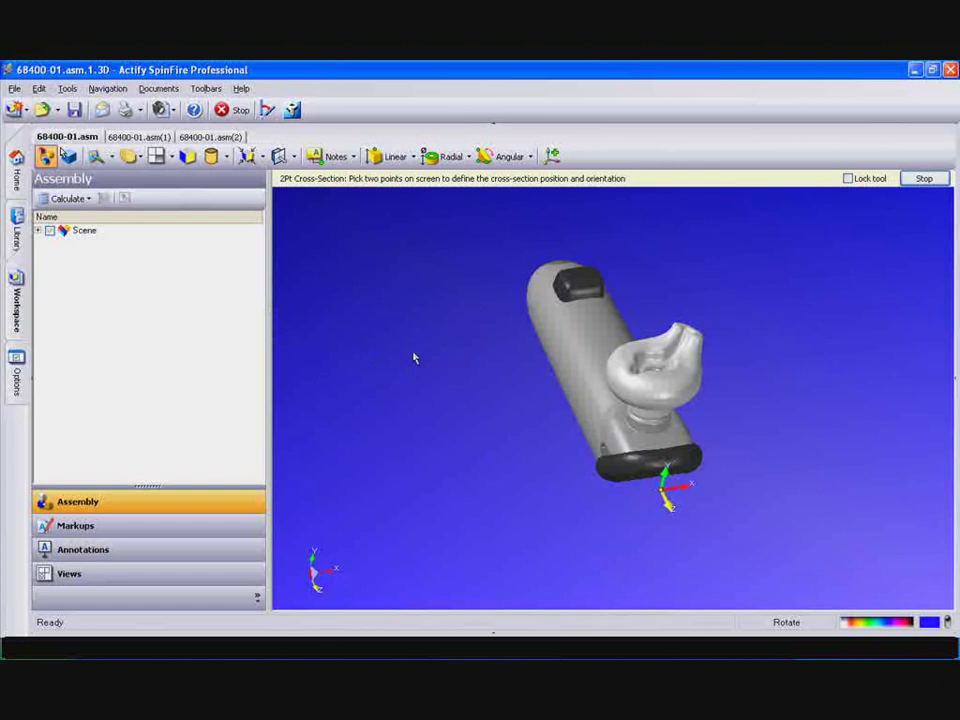
pyautogui.click(784, 393)
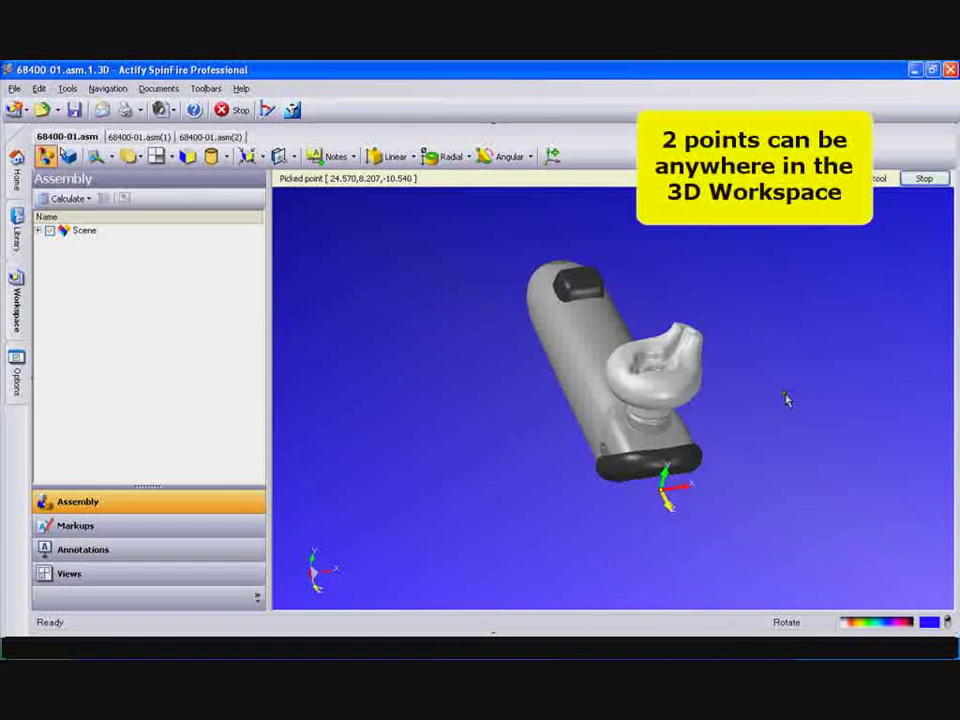
pyautogui.click(455, 398)
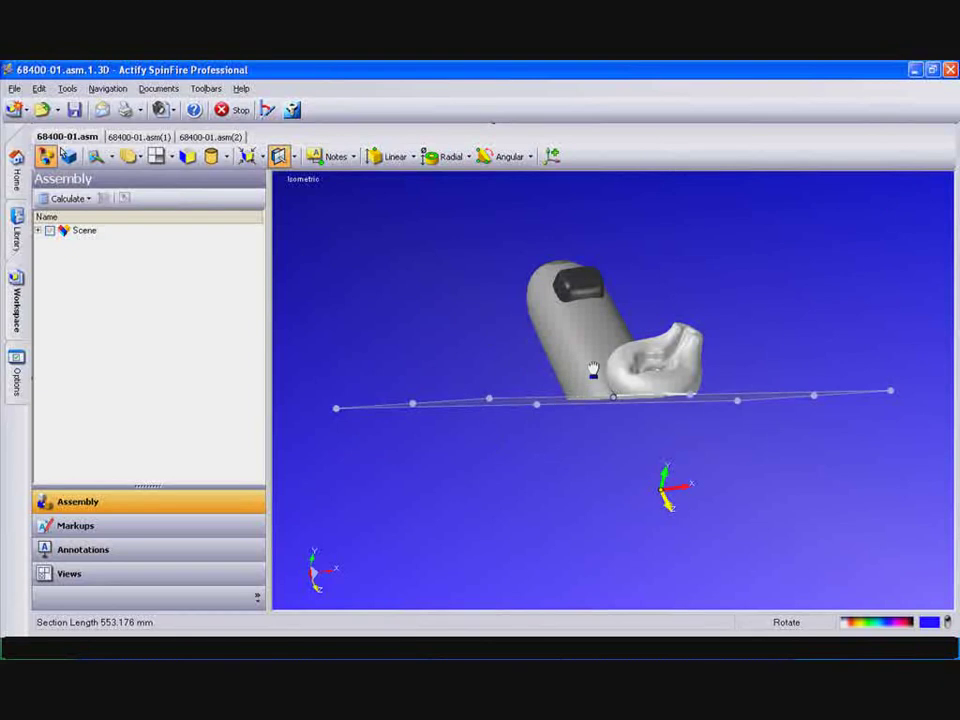
# - Shift and tilt the section plane through the grip, reaching a 504.993 mm section length
pyautogui.moveTo(593, 370); pyautogui.dragTo(455, 296)
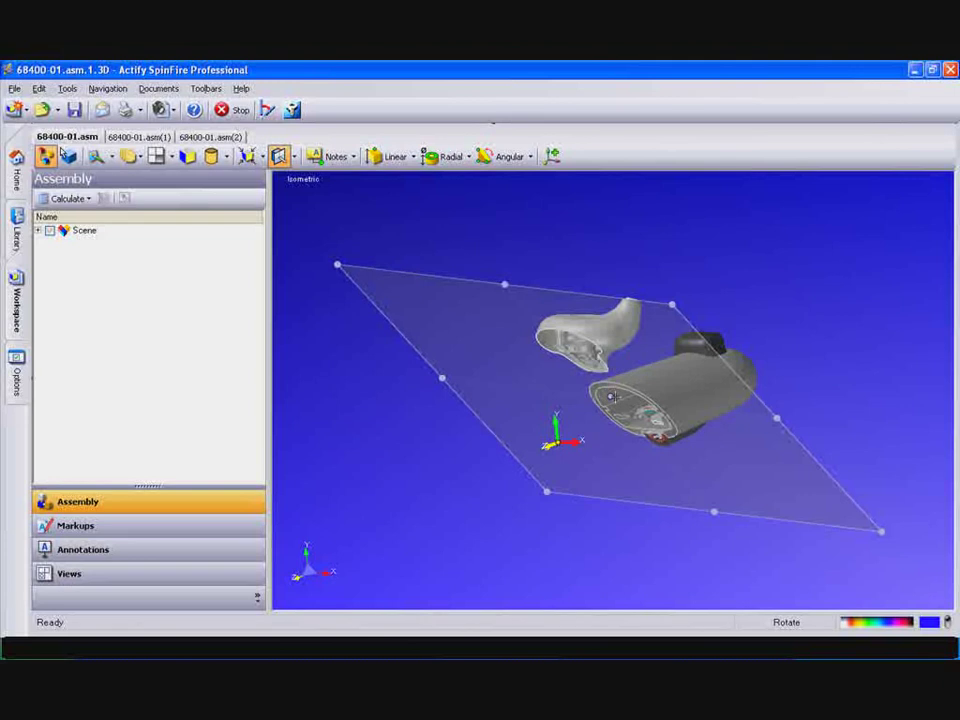
pyautogui.moveTo(613, 397)
pyautogui.mouseDown()
pyautogui.moveTo(624, 392)
pyautogui.moveTo(617, 396)
pyautogui.mouseUp()
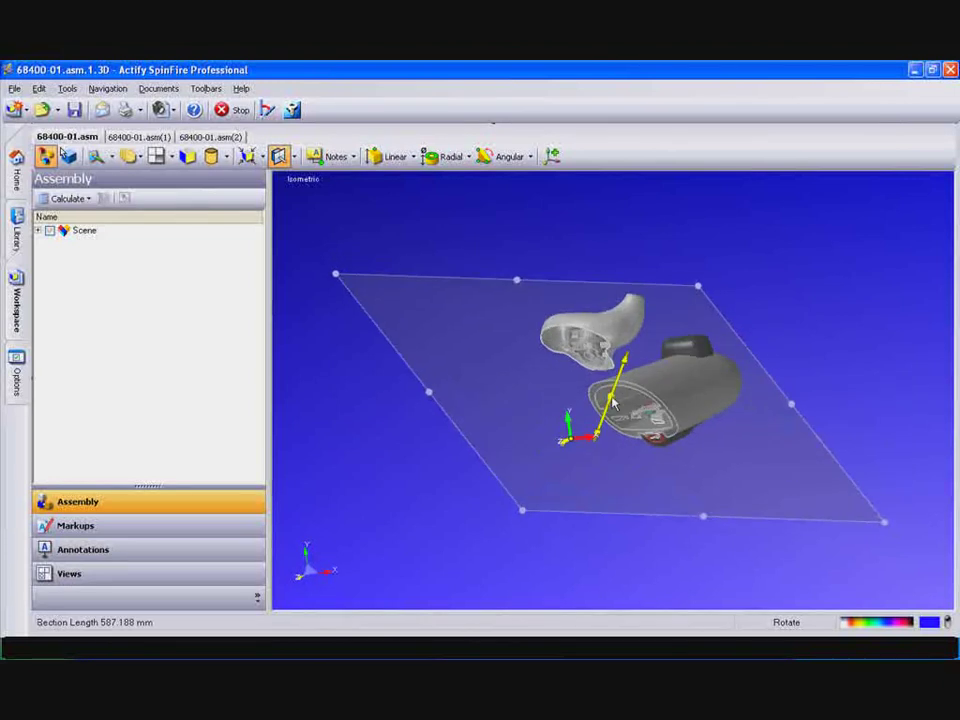
pyautogui.moveTo(613, 403); pyautogui.dragTo(612, 408)
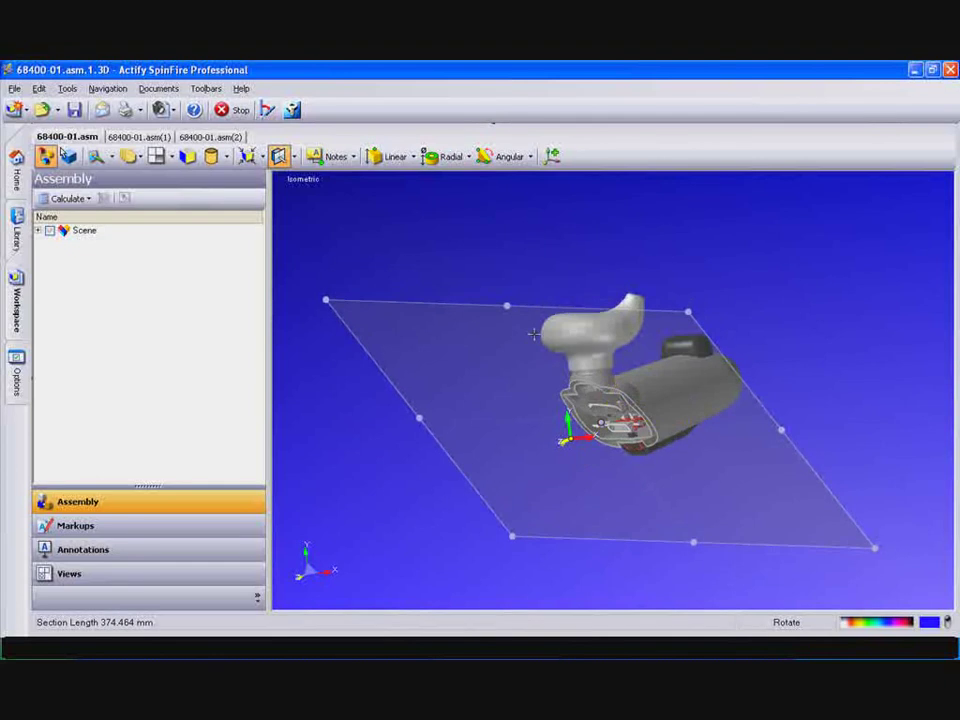
pyautogui.moveTo(533, 334); pyautogui.dragTo(550, 252)
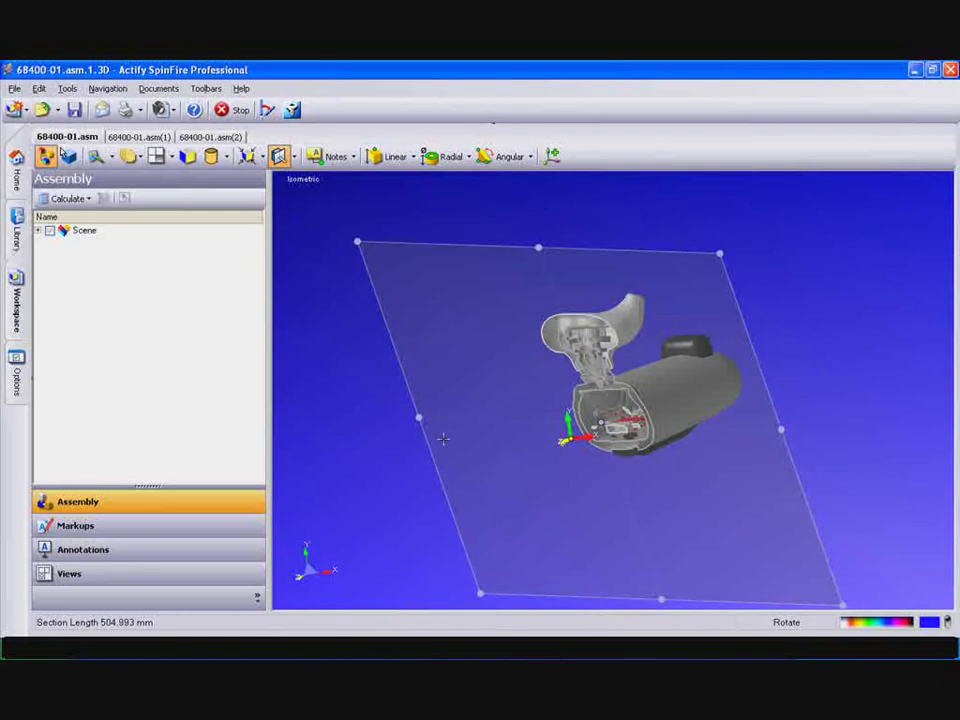
# - Save the current sectioned view as a user view named 'Section1'
pyautogui.click(170, 578)
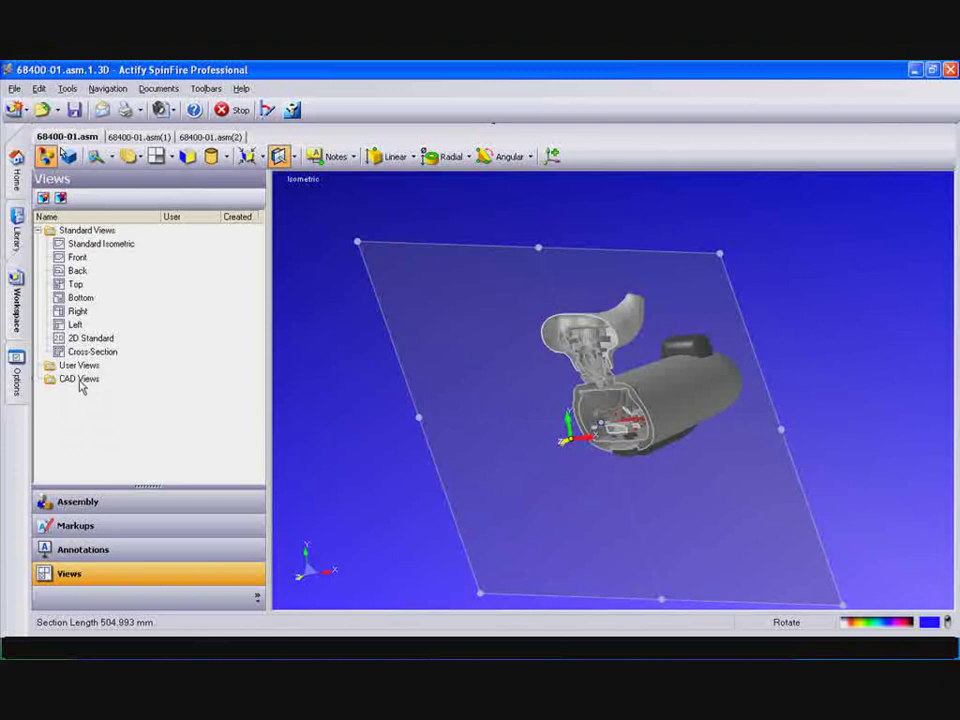
pyautogui.press('Insert')
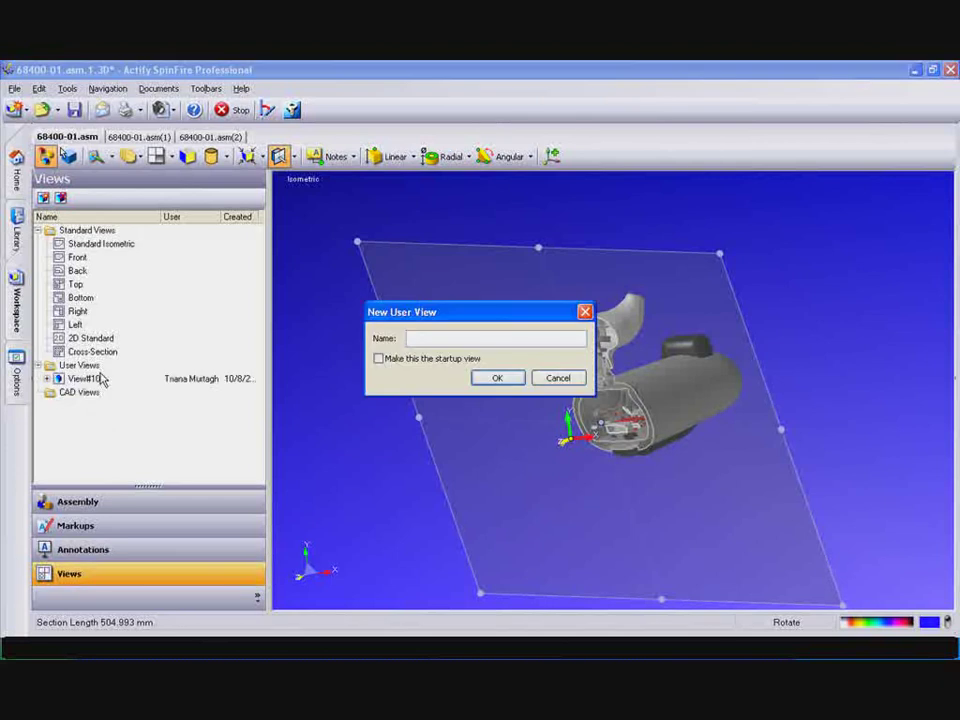
pyautogui.write('Section1')
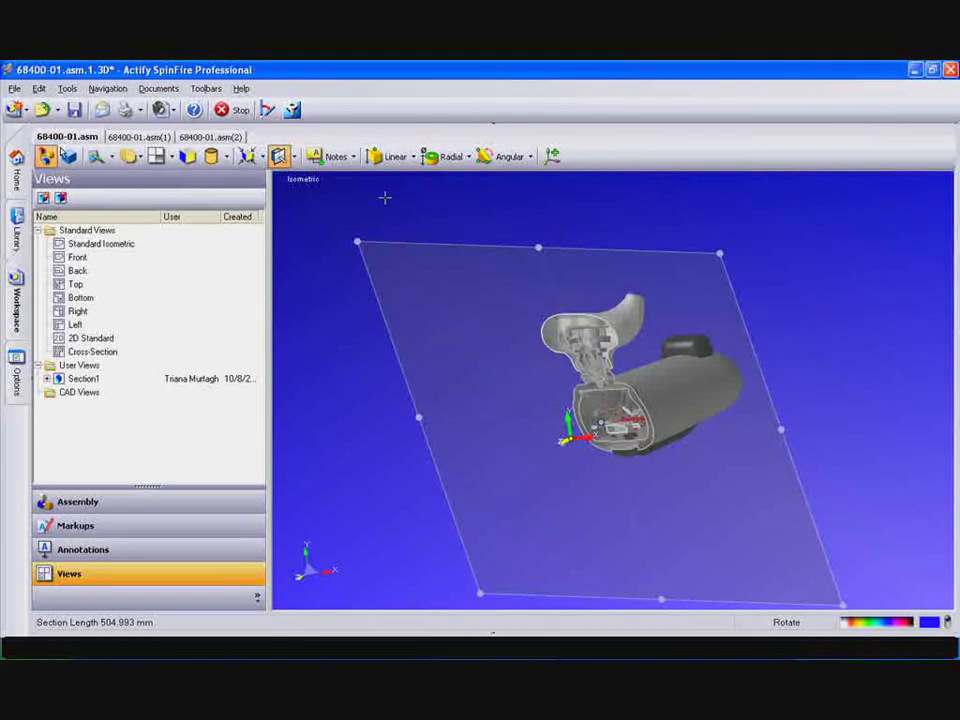
pyautogui.click(352, 156)
# - Add a 3D vertex note reading 'Section1' attached to the cut model, placed left of it
pyautogui.click(342, 177)
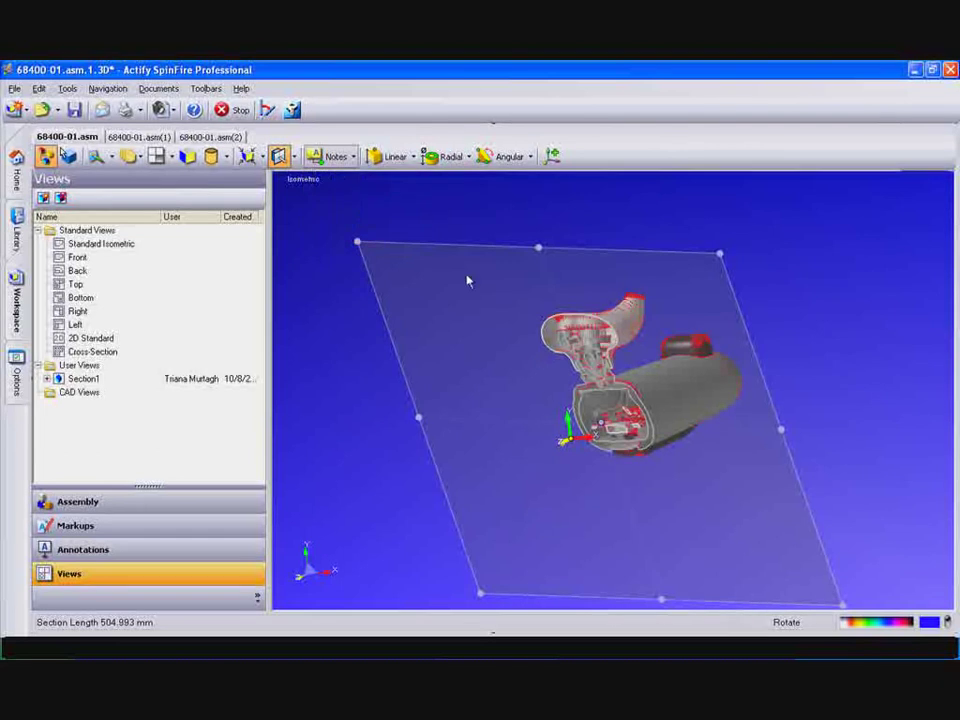
pyautogui.click(597, 382)
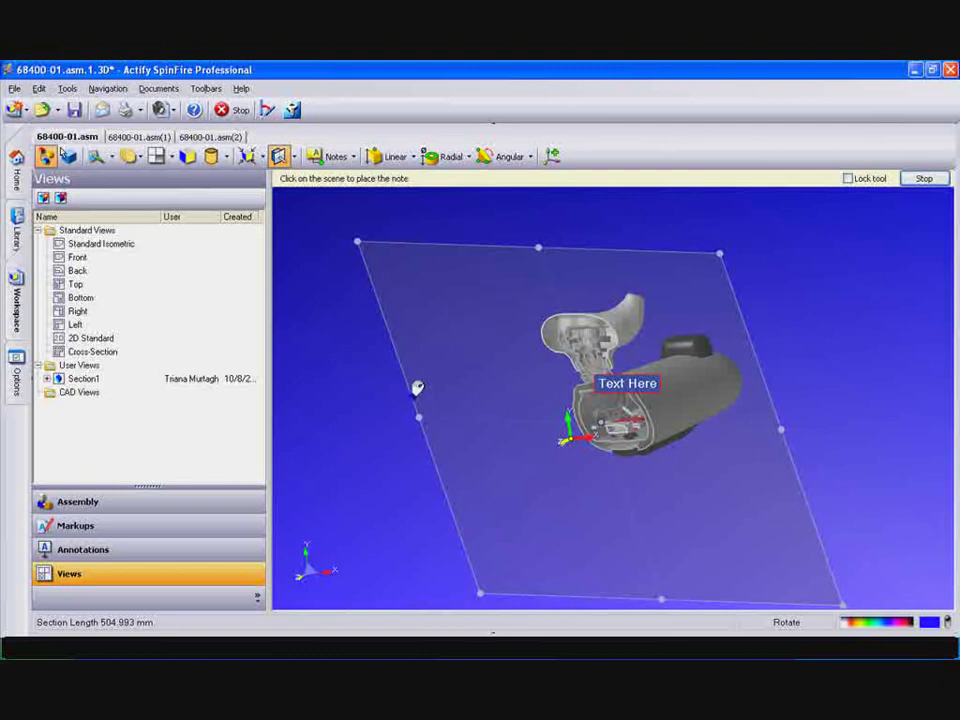
pyautogui.click(418, 388)
pyautogui.write('Sectio')
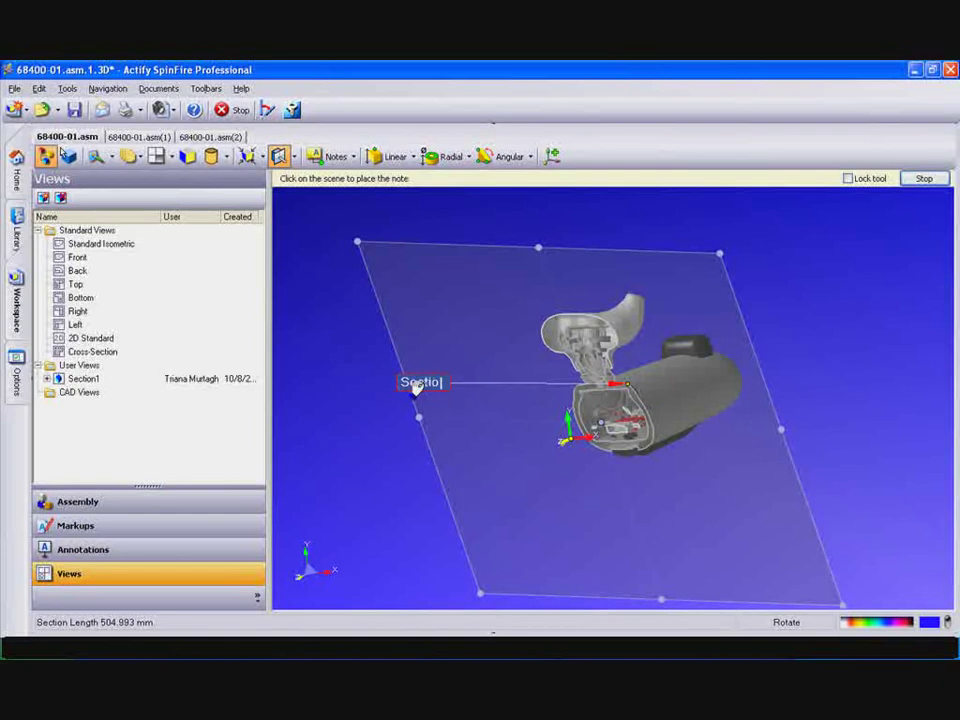
pyautogui.write('n1')
pyautogui.press('Return')
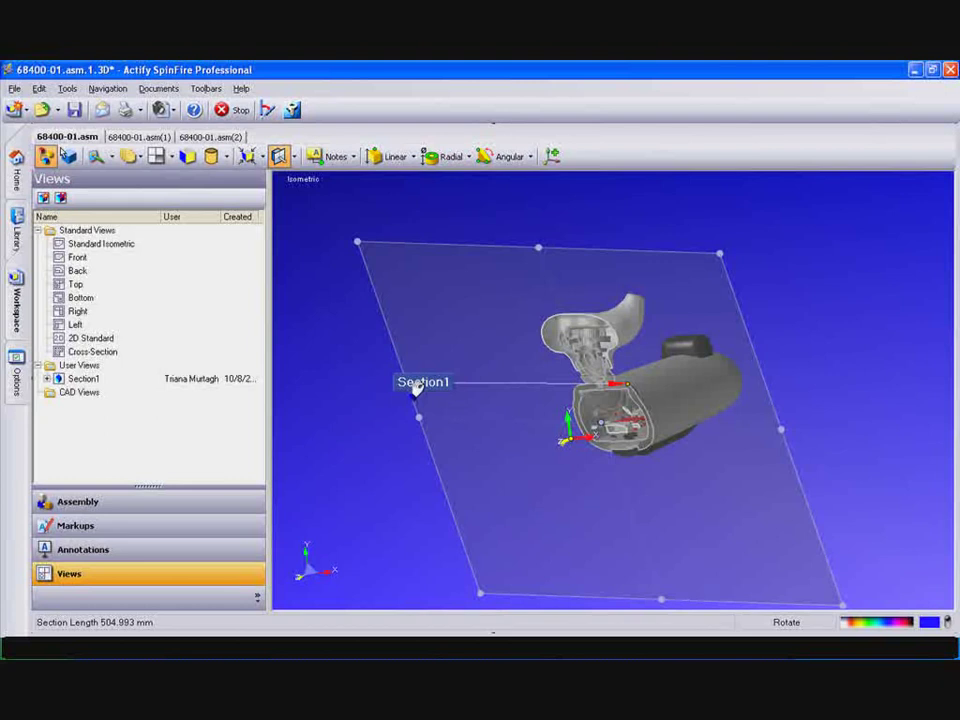
# - Set the Section1 note's hyperlink to '#Section1' in its properties
pyautogui.doubleClick(418, 388)
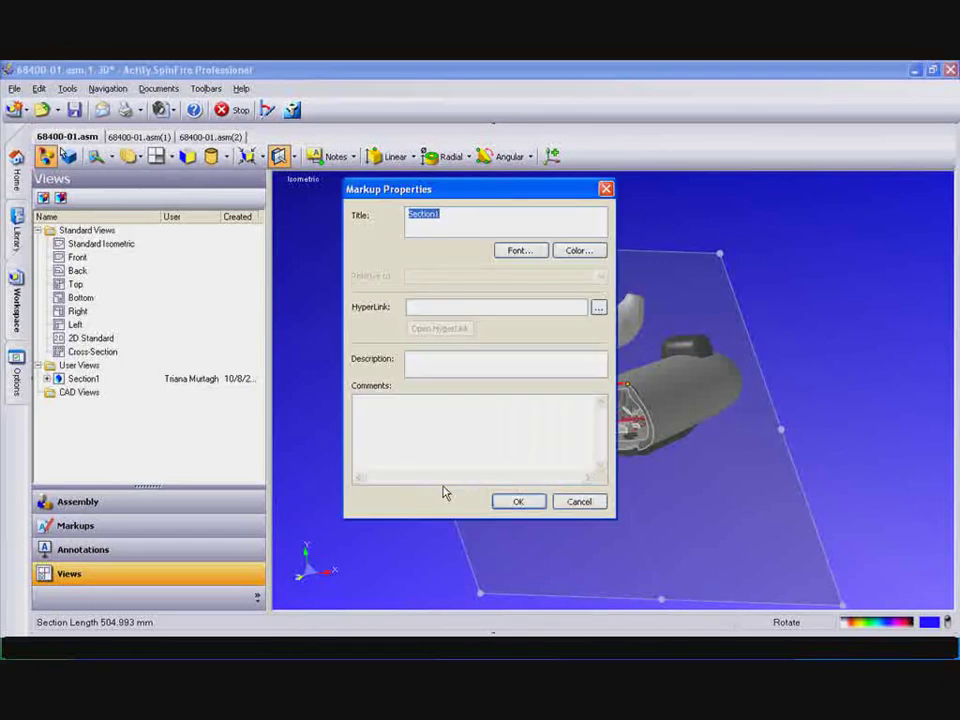
pyautogui.click(415, 307)
pyautogui.write('#')
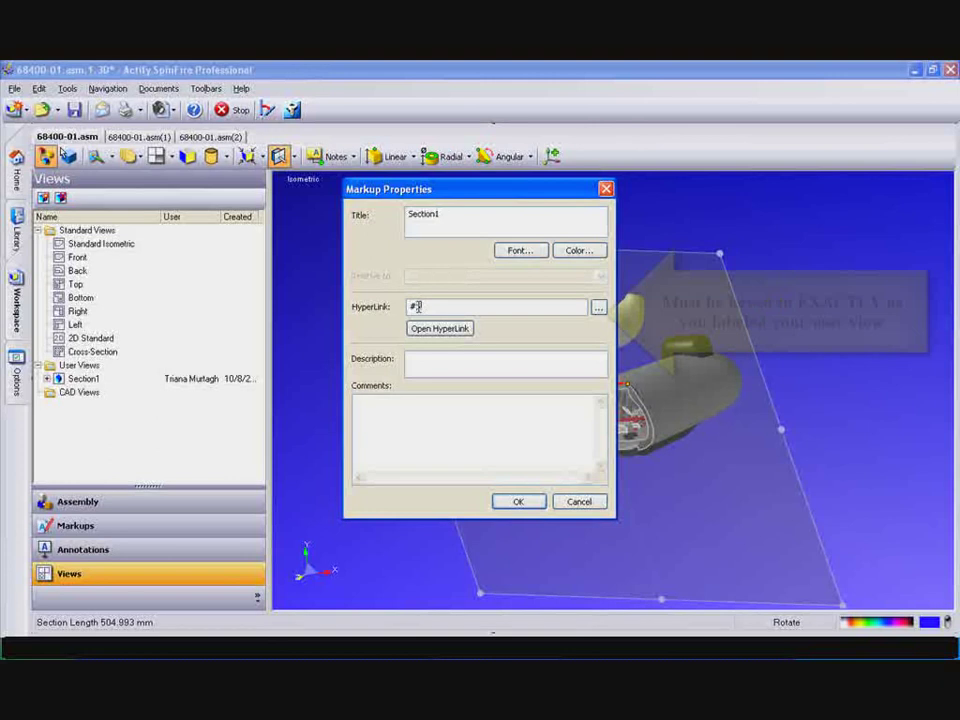
pyautogui.write('Section1')
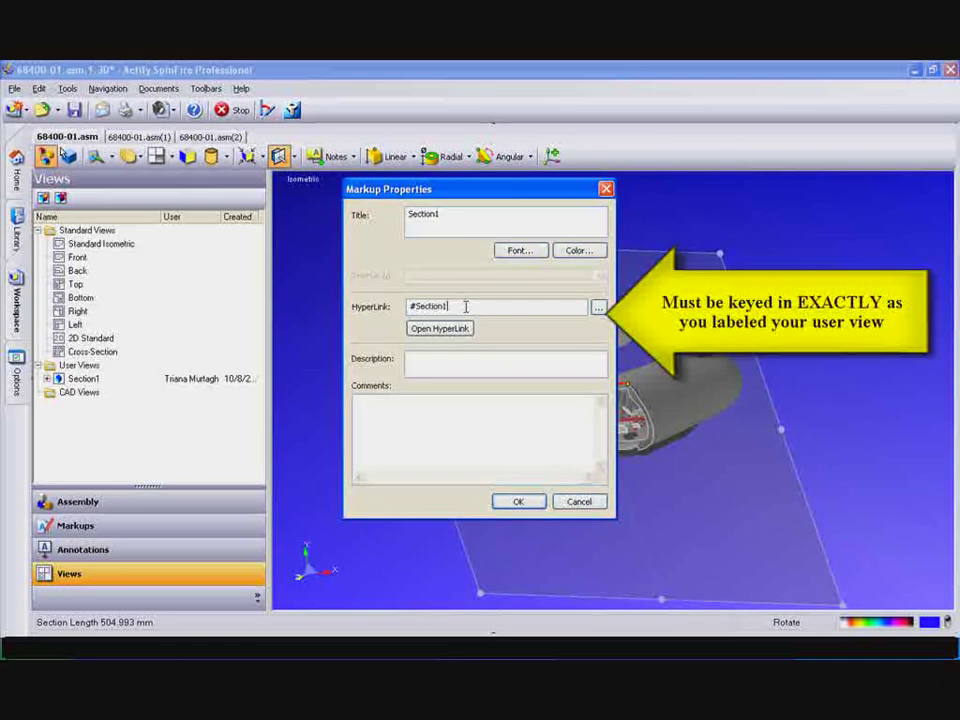
pyautogui.click(516, 502)
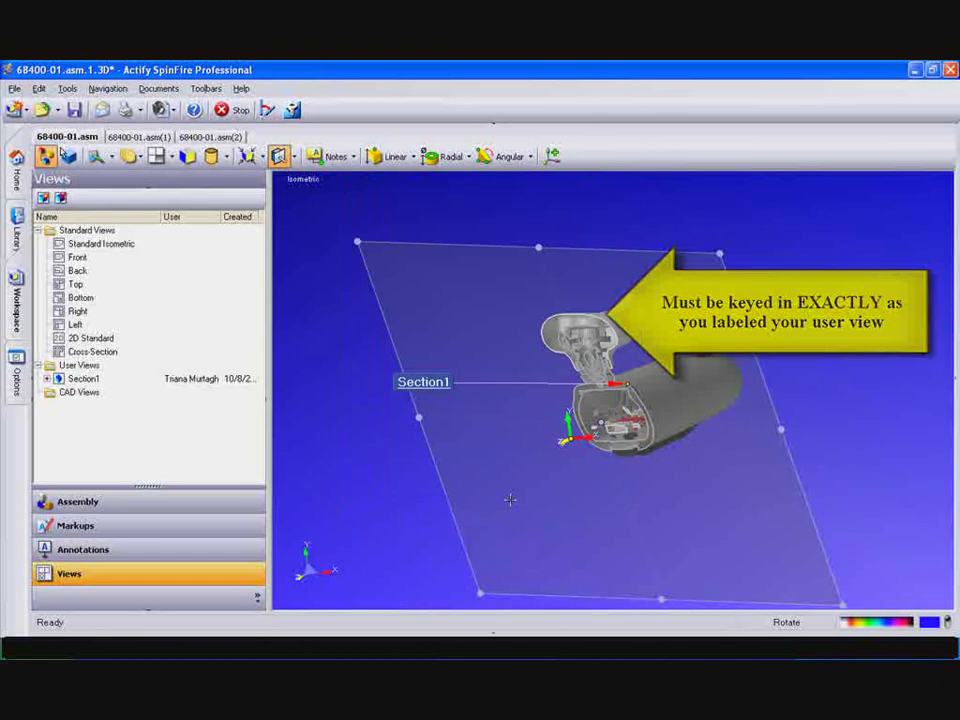
# - Show the uncut model isometrically, then follow the note link back to the Section1 view
pyautogui.click(280, 156)
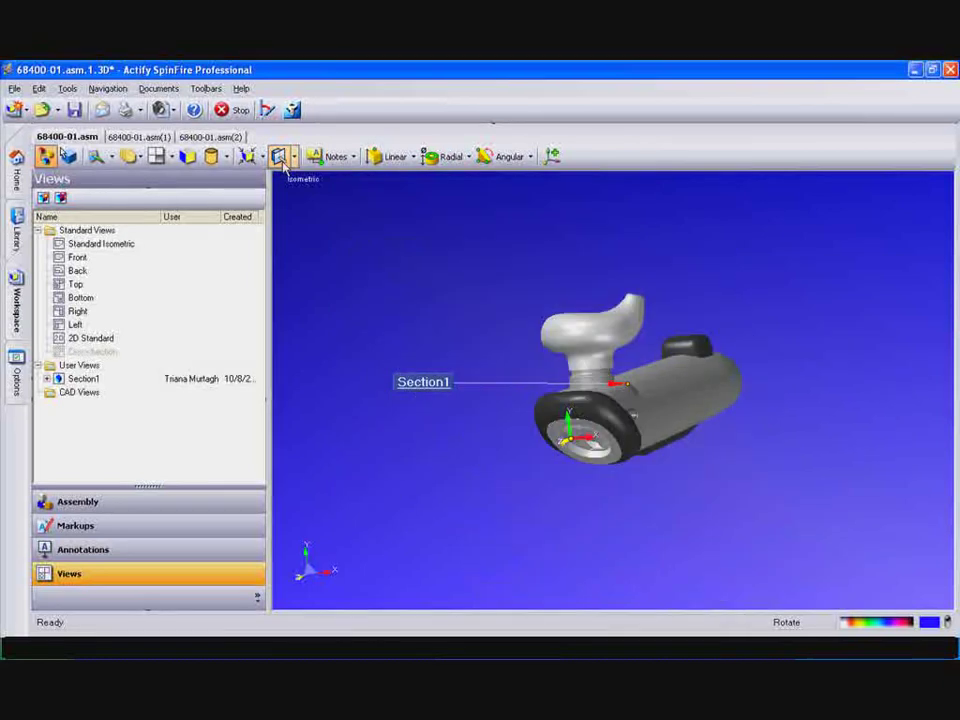
pyautogui.click(281, 157)
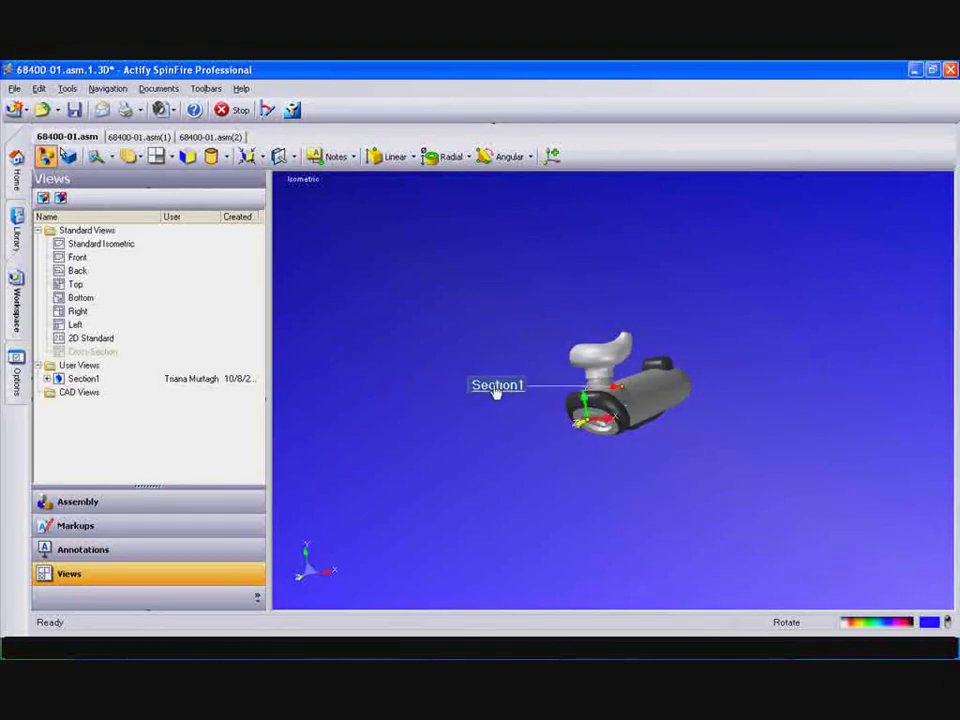
pyautogui.click(495, 388)
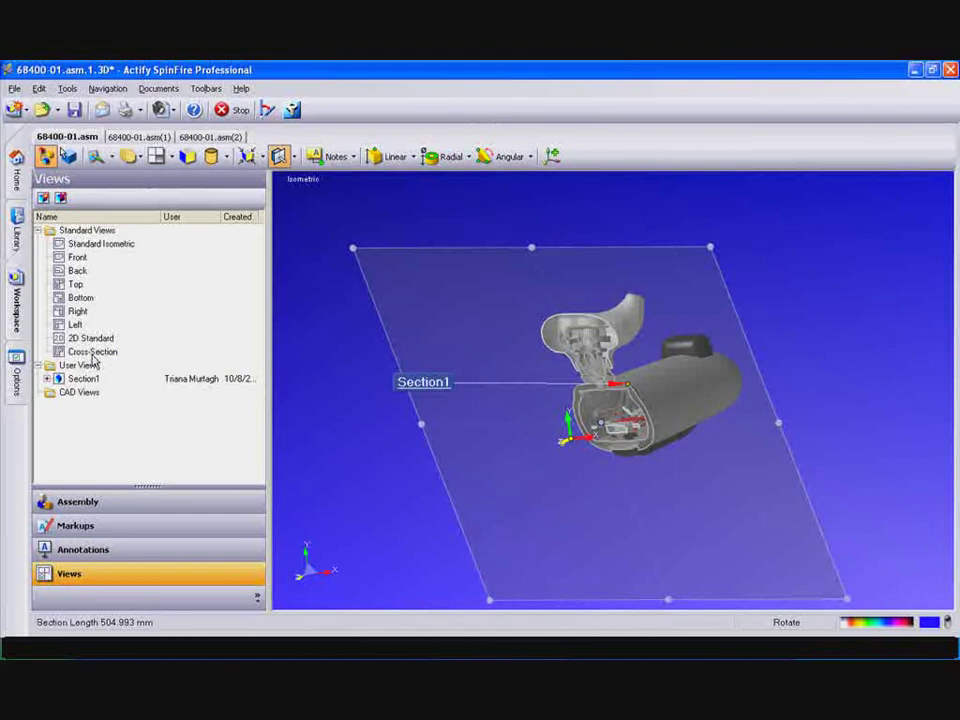
# - Show the Cross-Section view in standard isometric and zoom in on the device
pyautogui.click(92, 352)
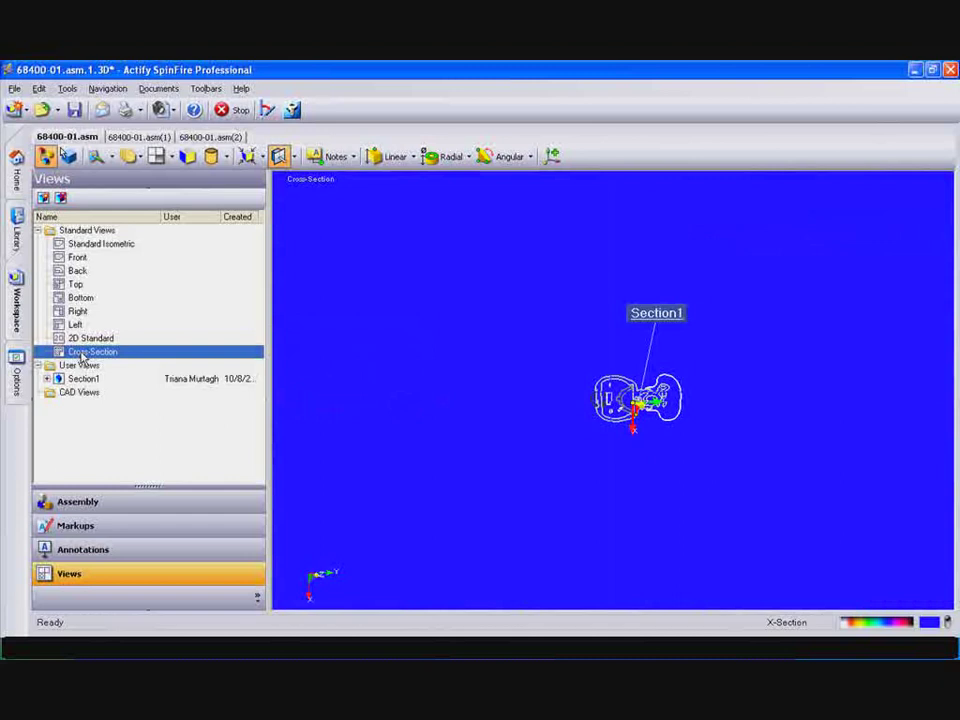
pyautogui.click(100, 243)
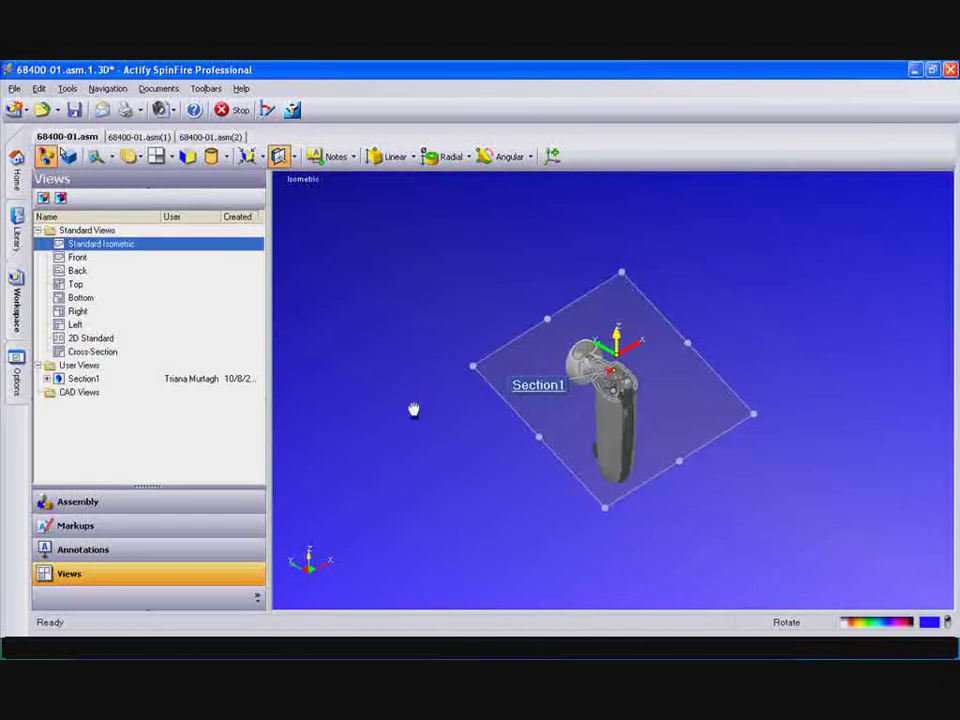
pyautogui.scroll(5, 413, 409)
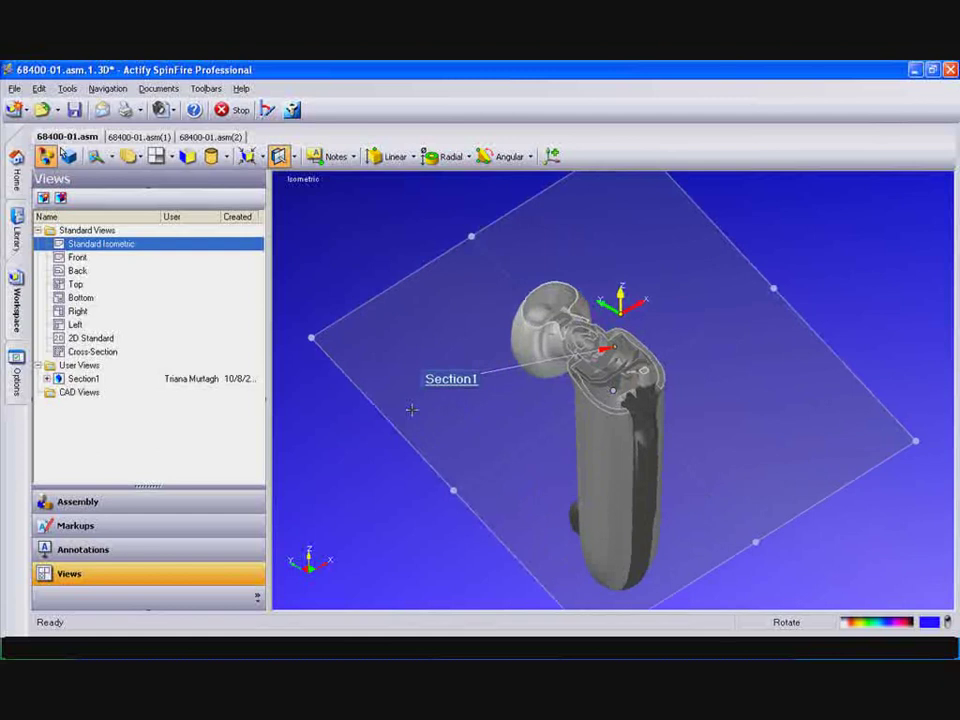
pyautogui.scroll(2, 411, 409)
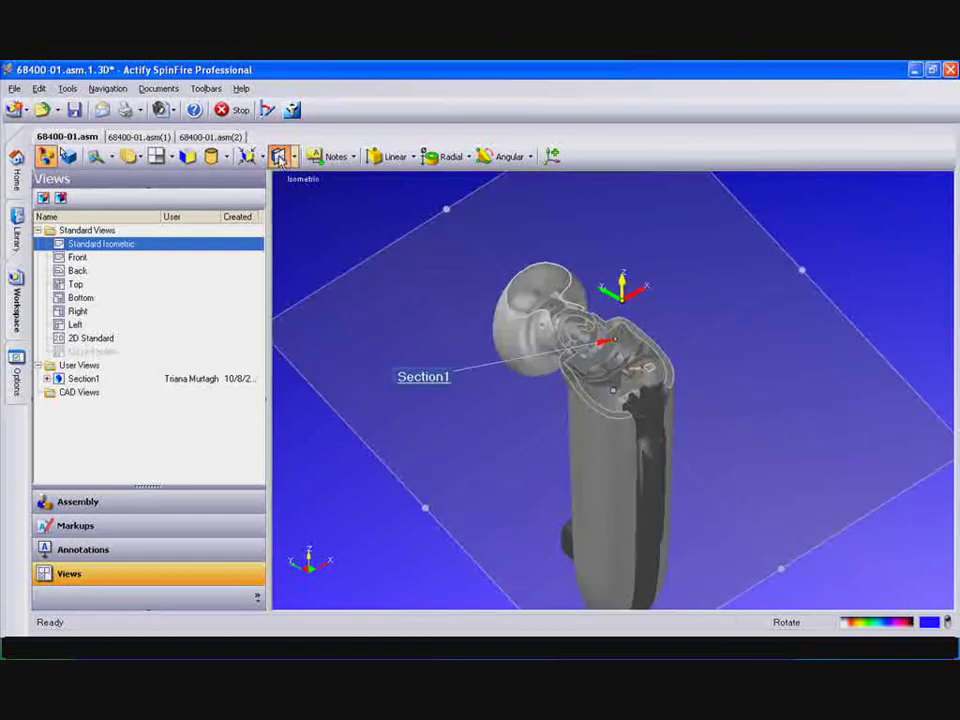
# - Turn the section cut off and then back on
pyautogui.click(279, 157)
pyautogui.click(94, 352)
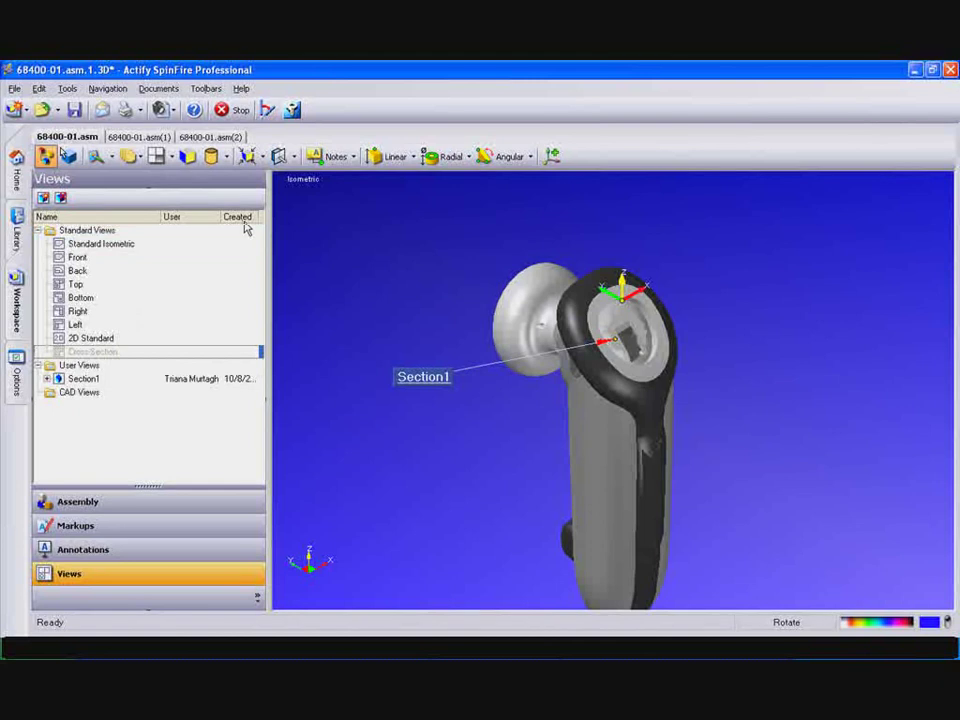
pyautogui.click(283, 158)
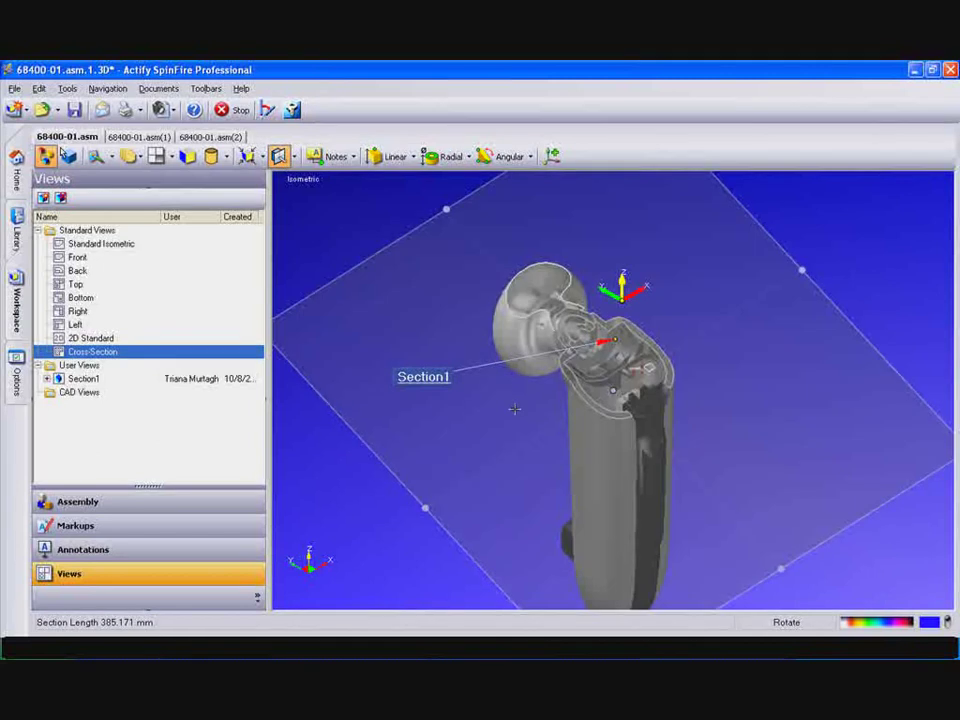
# - Turn off Cut Material and drag the section plane lower down the handle
pyautogui.click(294, 157)
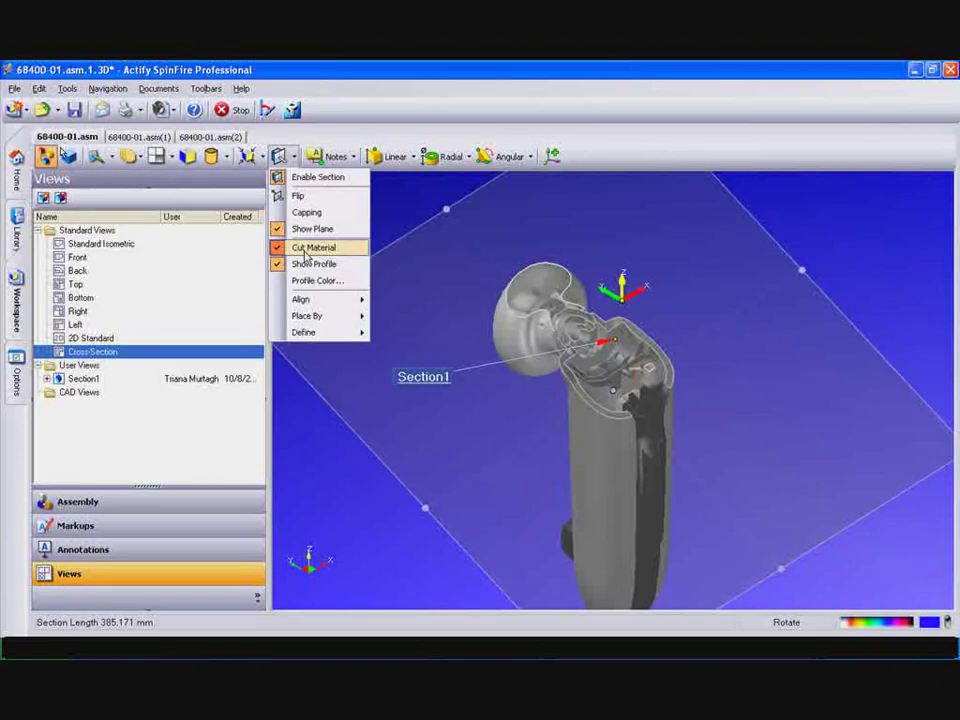
pyautogui.click(306, 250)
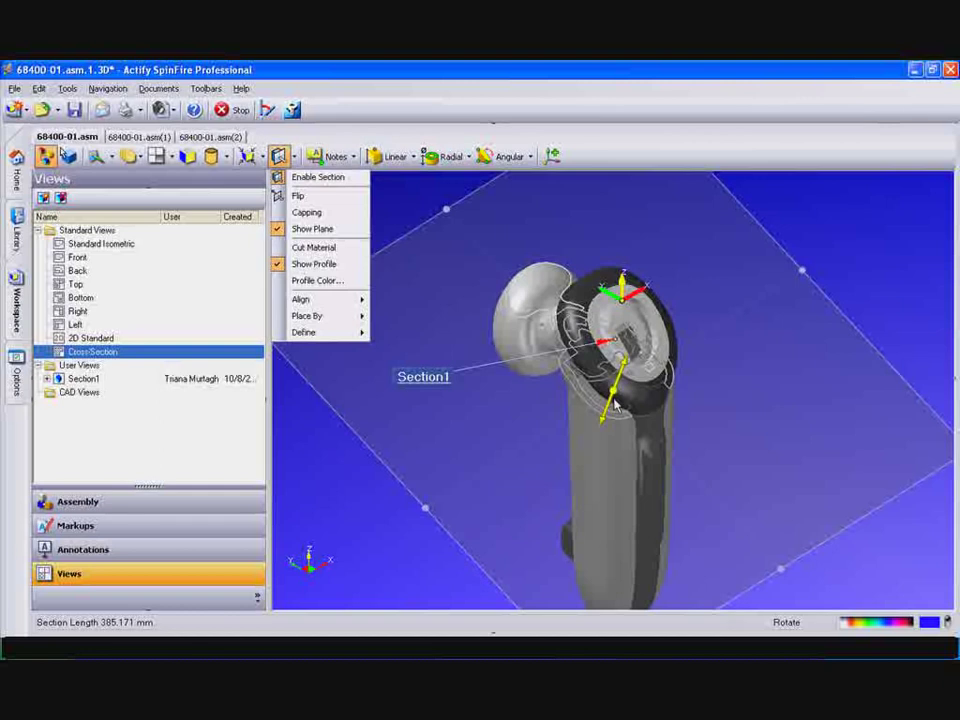
pyautogui.click(613, 402)
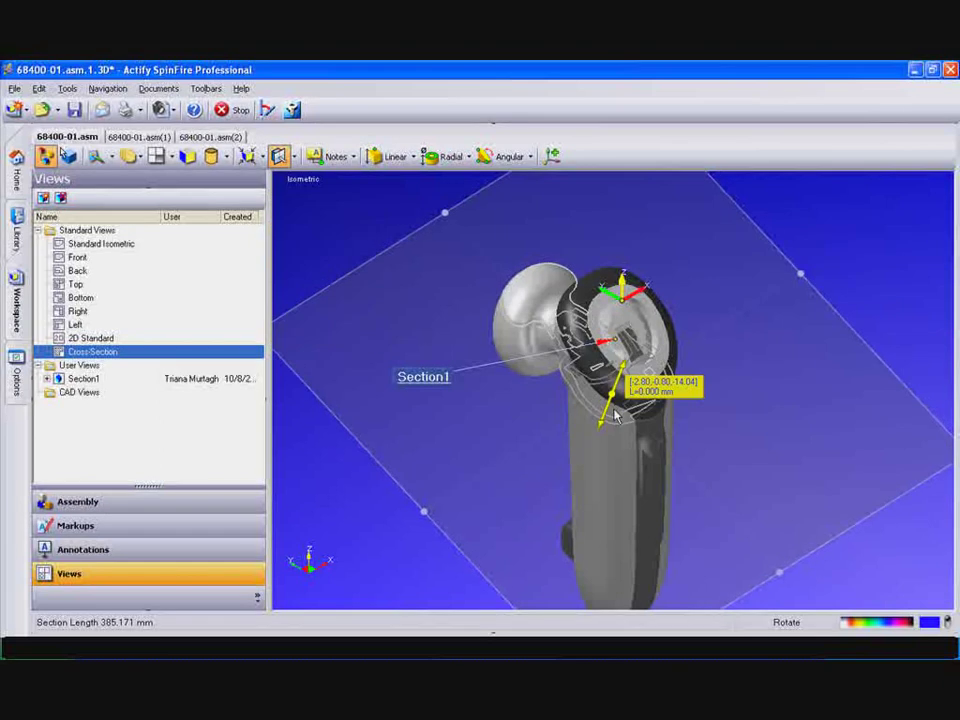
pyautogui.moveTo(617, 416); pyautogui.dragTo(615, 456)
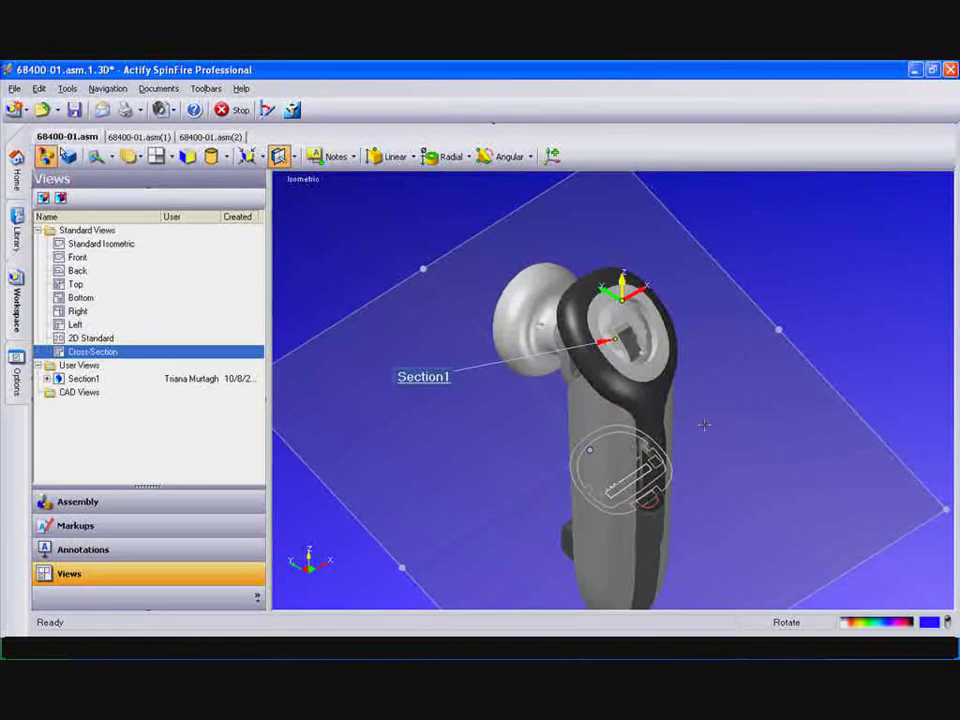
# - Set the section profile colour to green
pyautogui.click(294, 157)
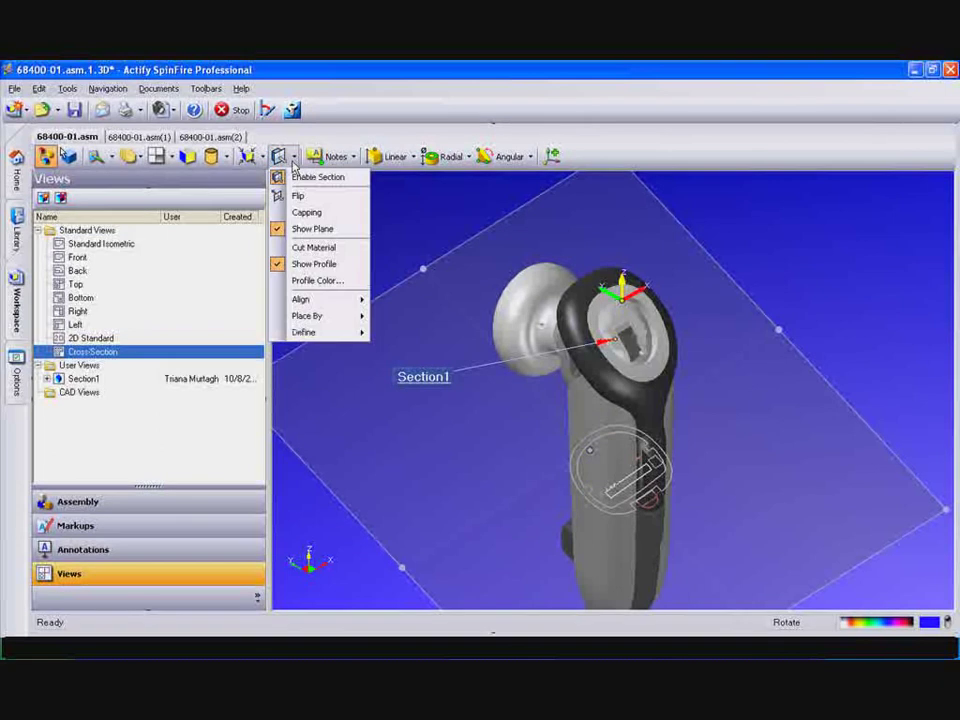
pyautogui.click(314, 281)
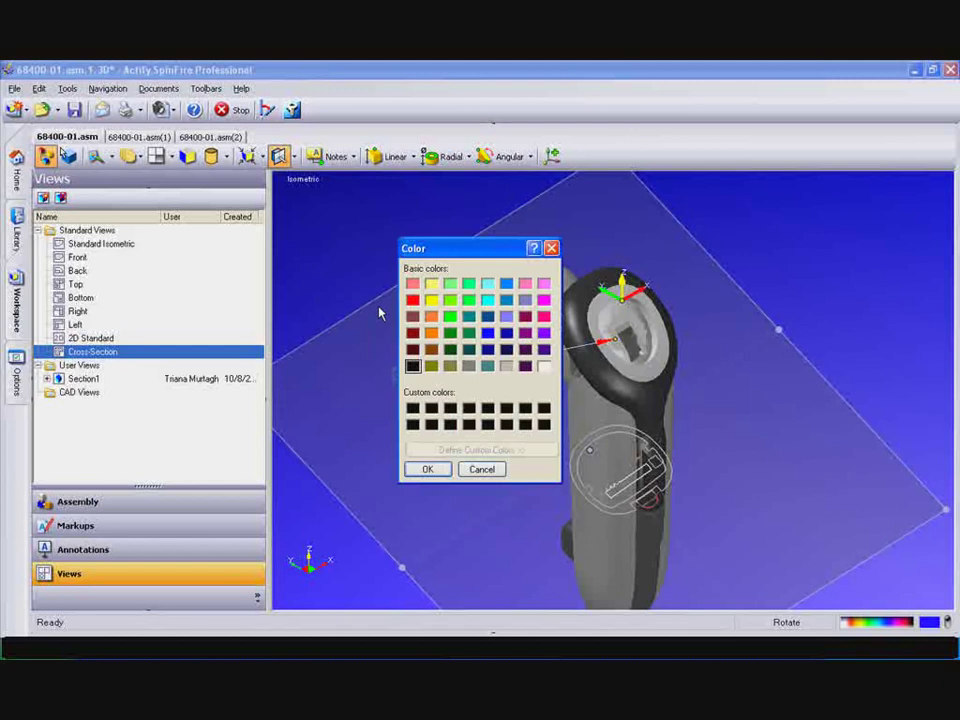
pyautogui.click(430, 466)
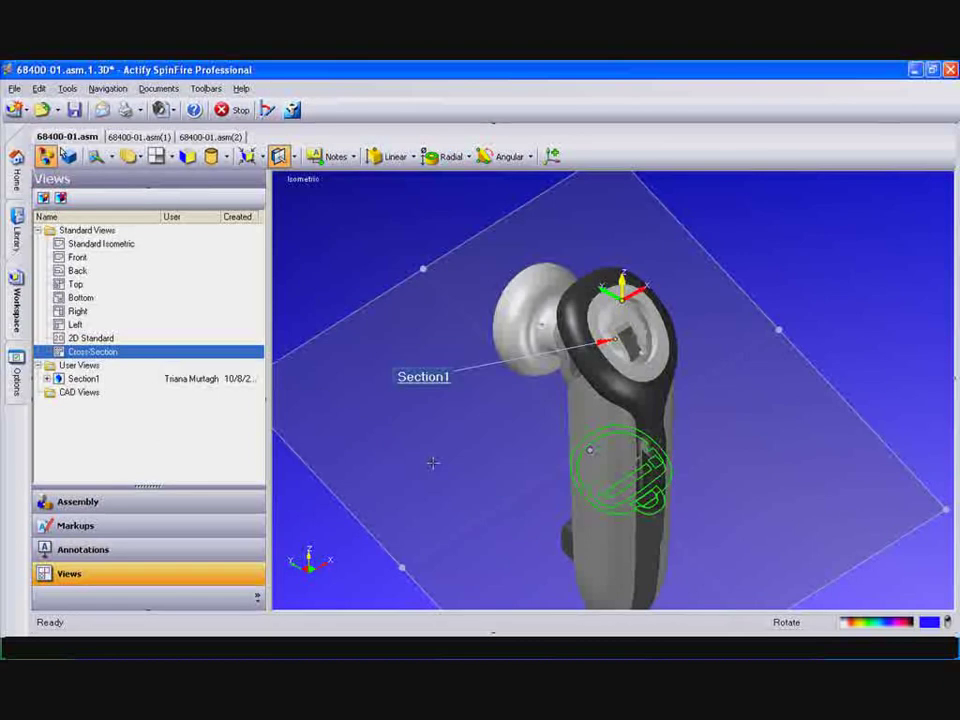
# - Drag the section plane's corner to tilt it at an angle across the grip
pyautogui.click(772, 325)
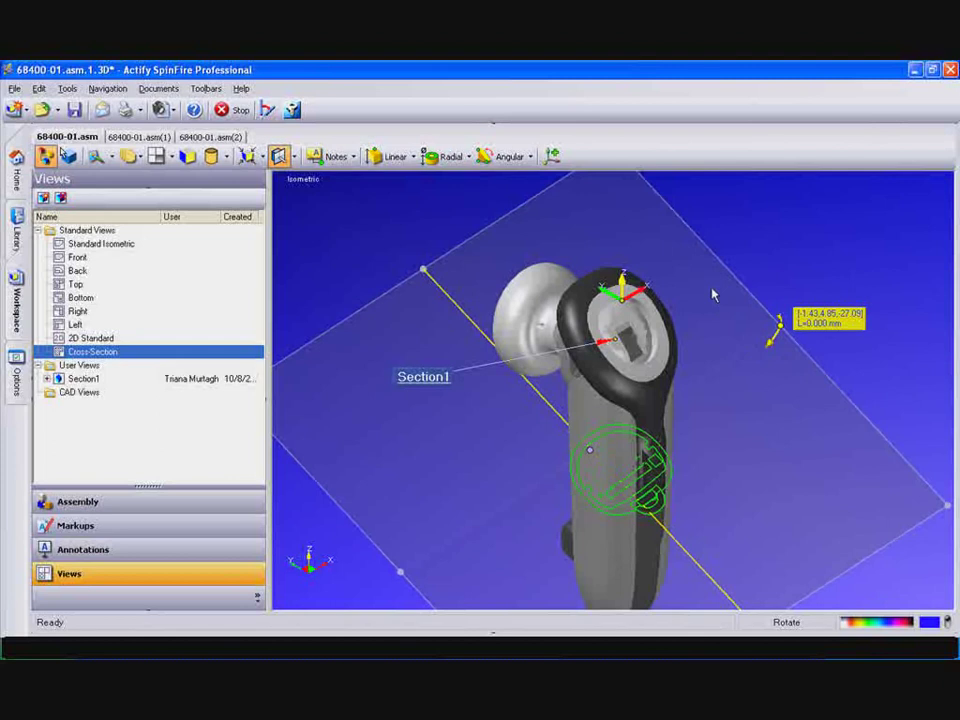
pyautogui.moveTo(713, 294); pyautogui.dragTo(600, 262)
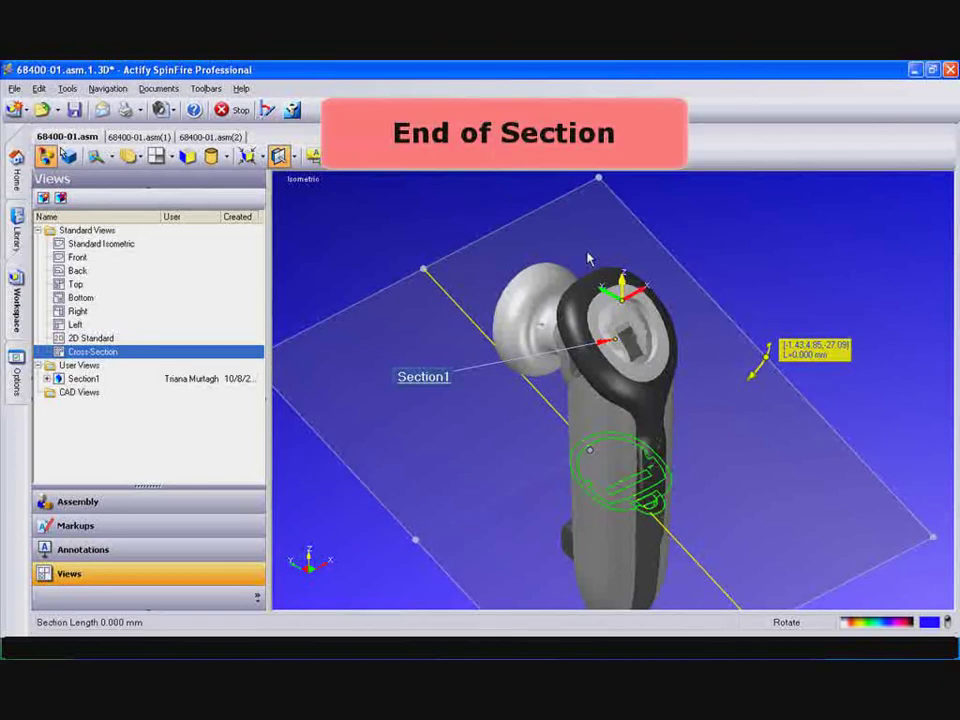
pyautogui.moveTo(756, 435); pyautogui.dragTo(743, 445)
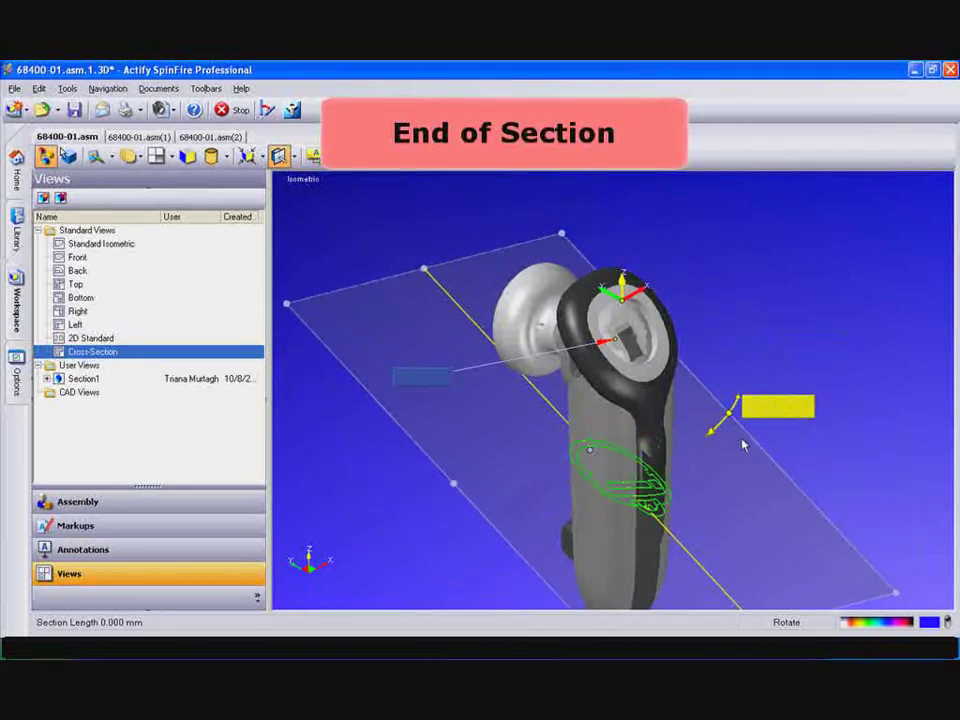